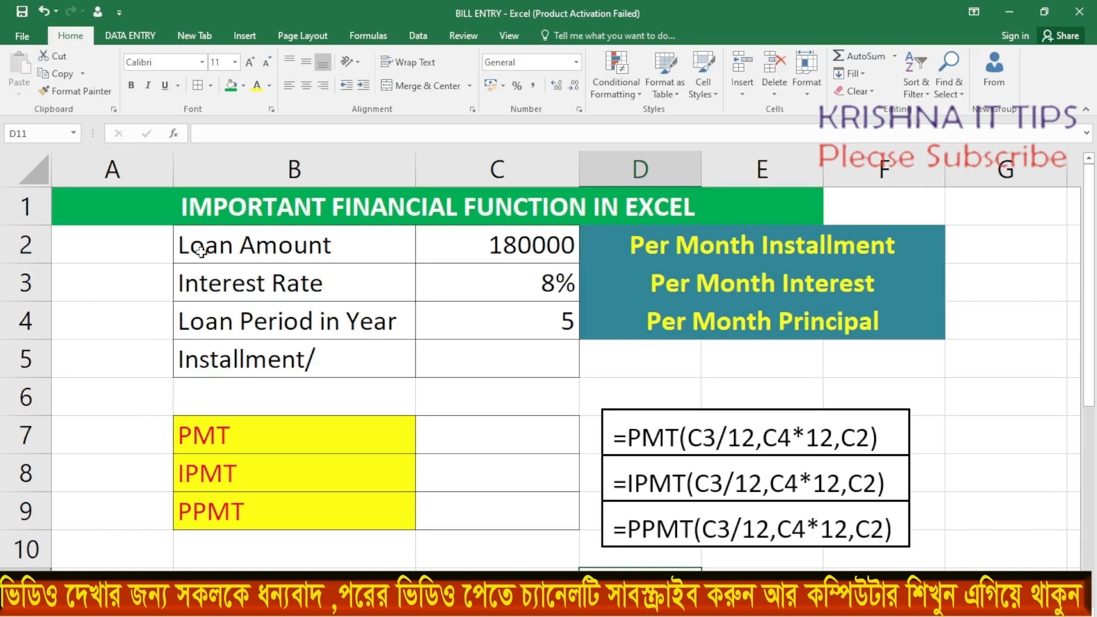
Examine the loan amount, interest rate and loan period inputs, the empty PMT result cell and the sample PMT formula
left_click(290, 260)
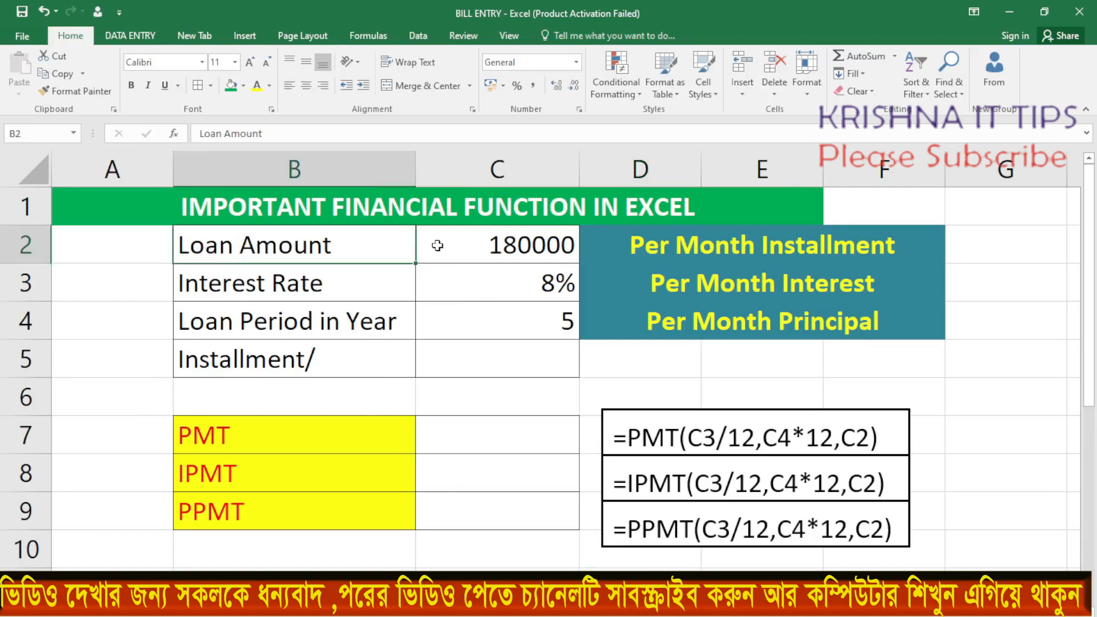
key("Down")
left_click(208, 323)
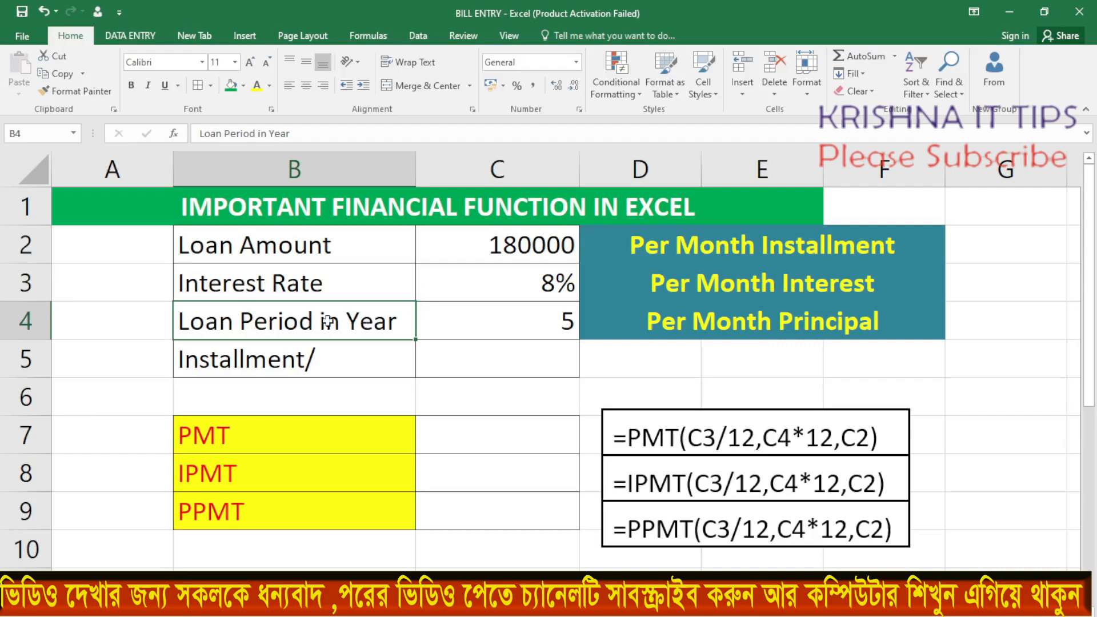
left_click(480, 248)
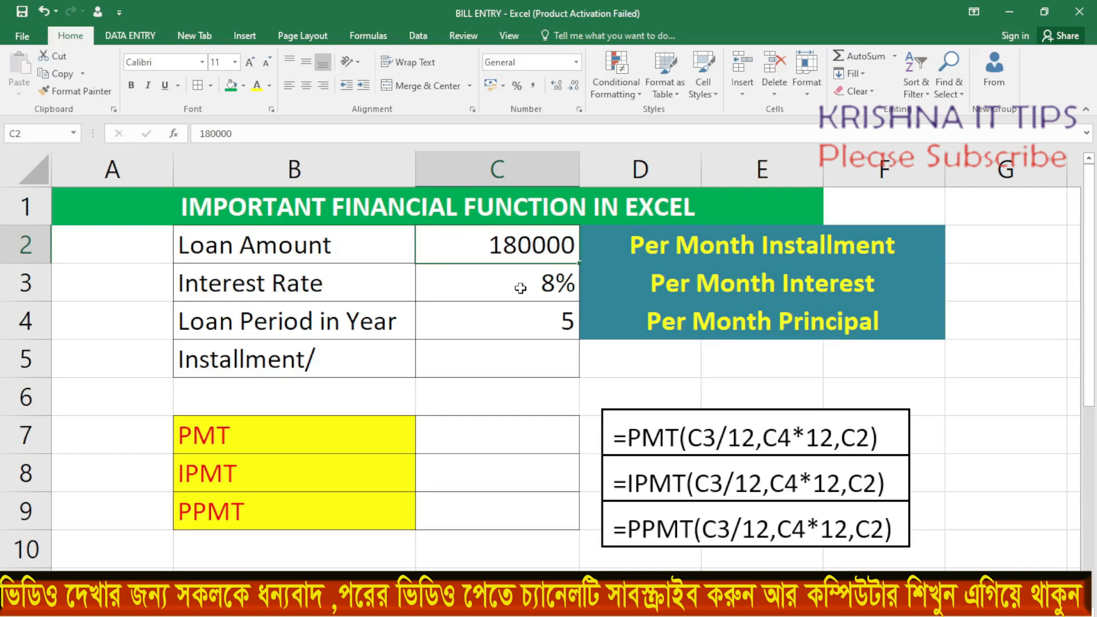
left_click(542, 289)
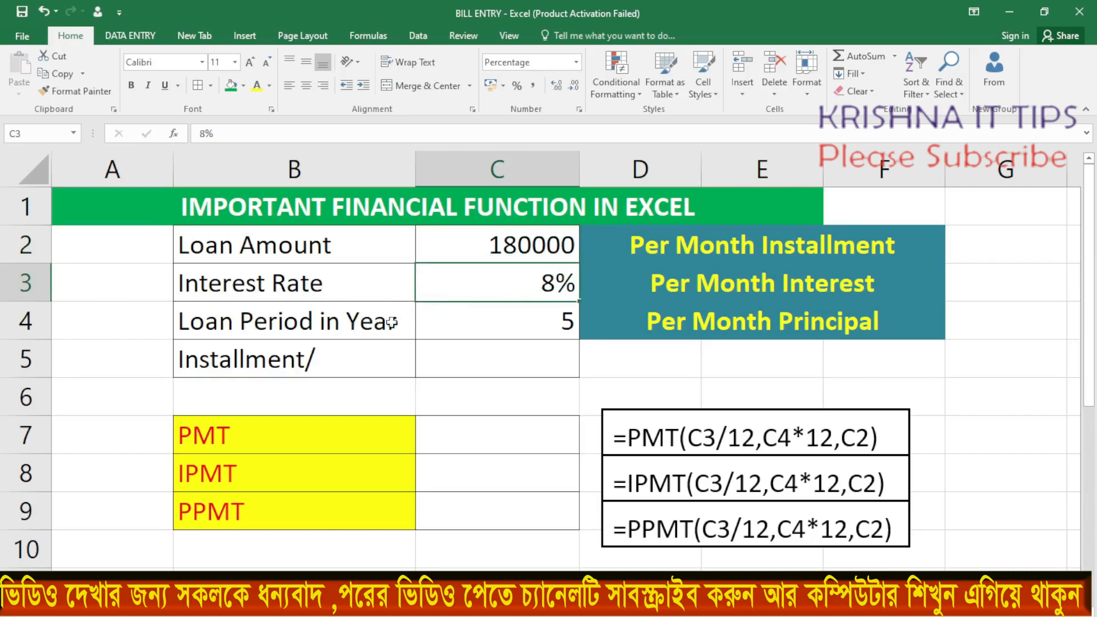
left_click(518, 322)
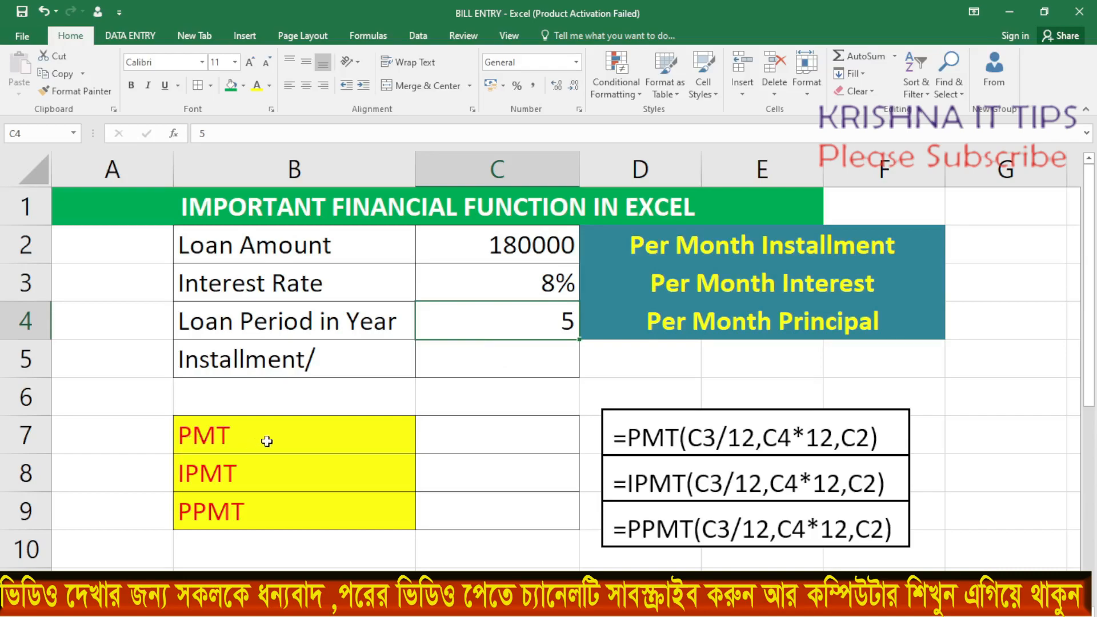
left_click(462, 430)
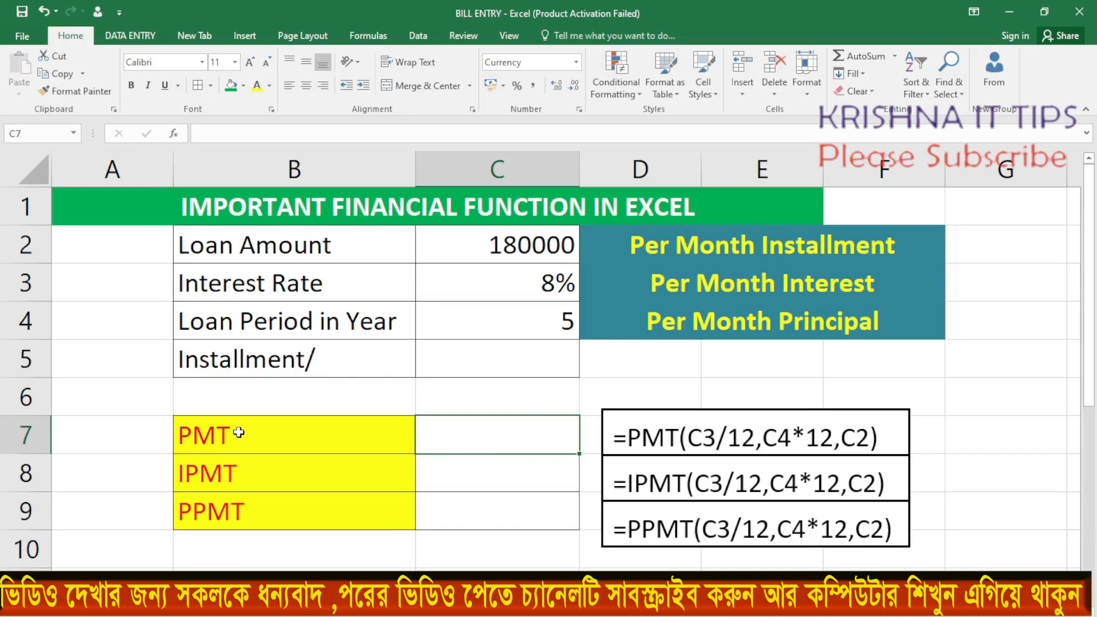
left_click_drag(613, 438, 869, 438)
Start a PMT formula in C7 with the monthly rate C3/12 as its first argument
left_click(455, 433)
type("=")
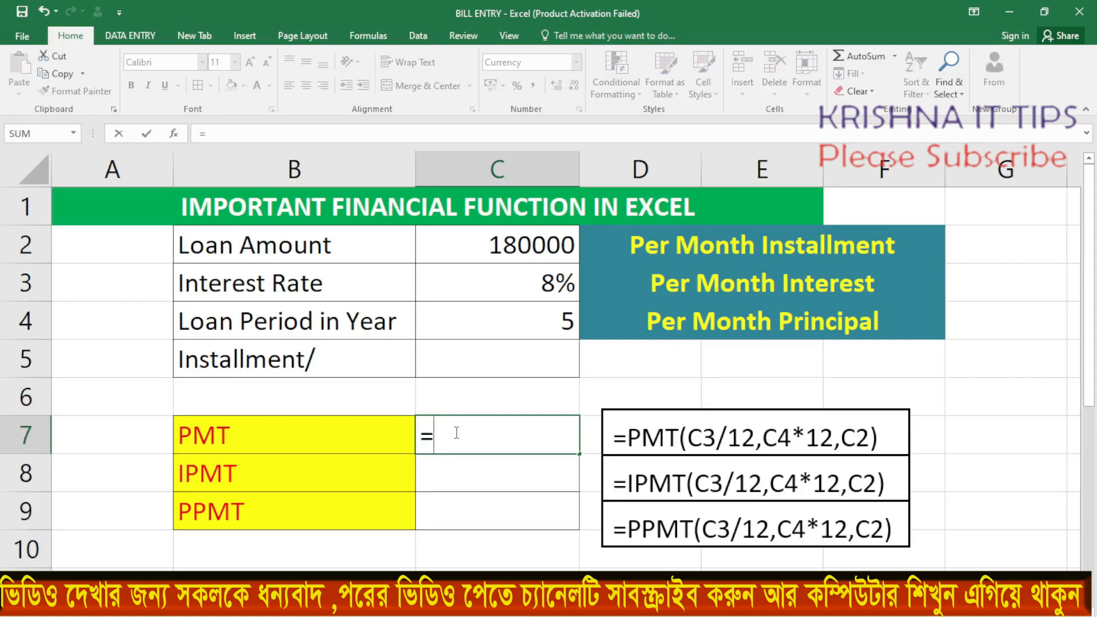
type("PMT")
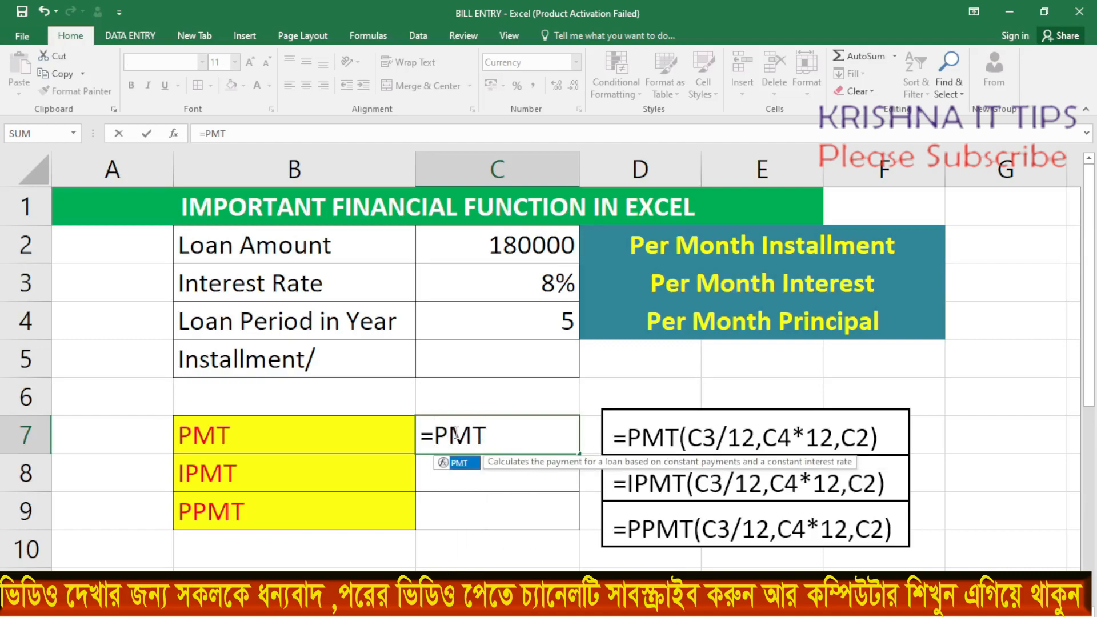
type("(")
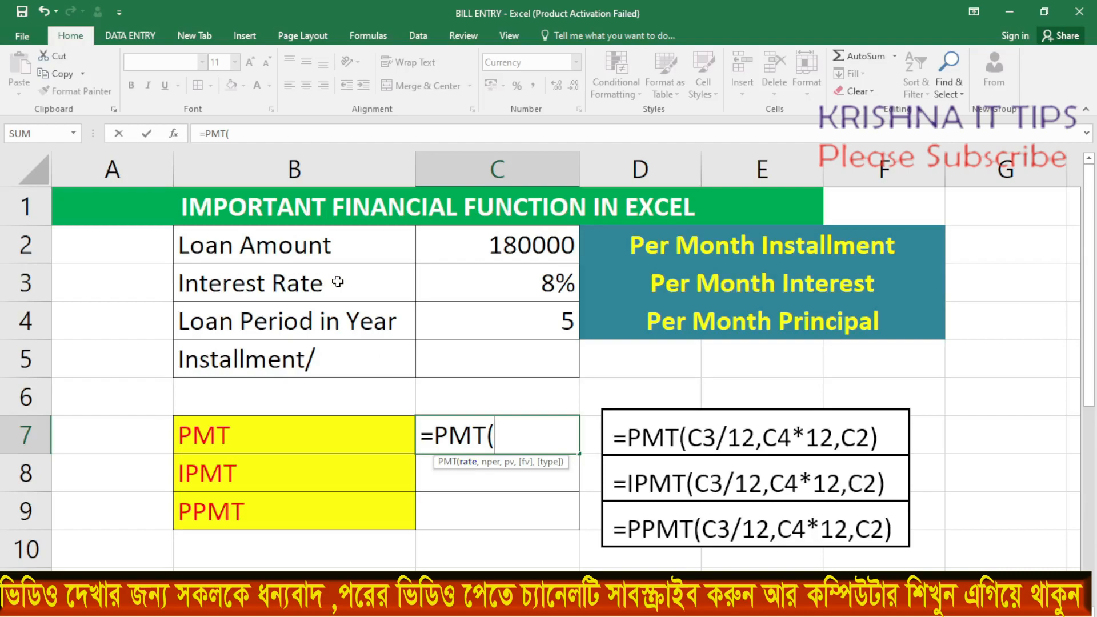
left_click(529, 285)
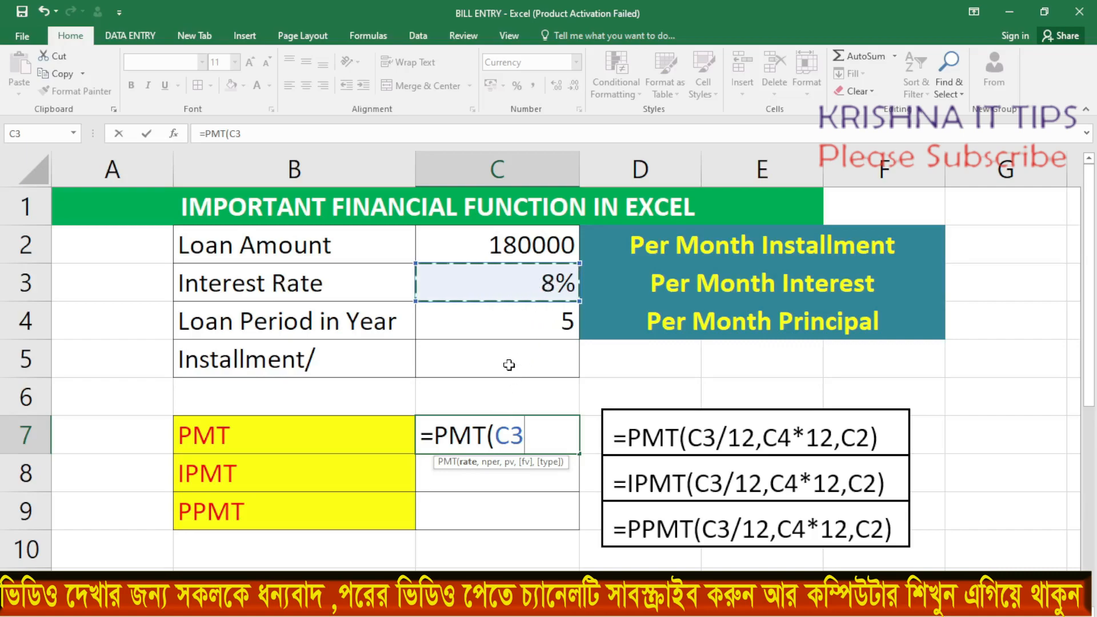
type("/12,")
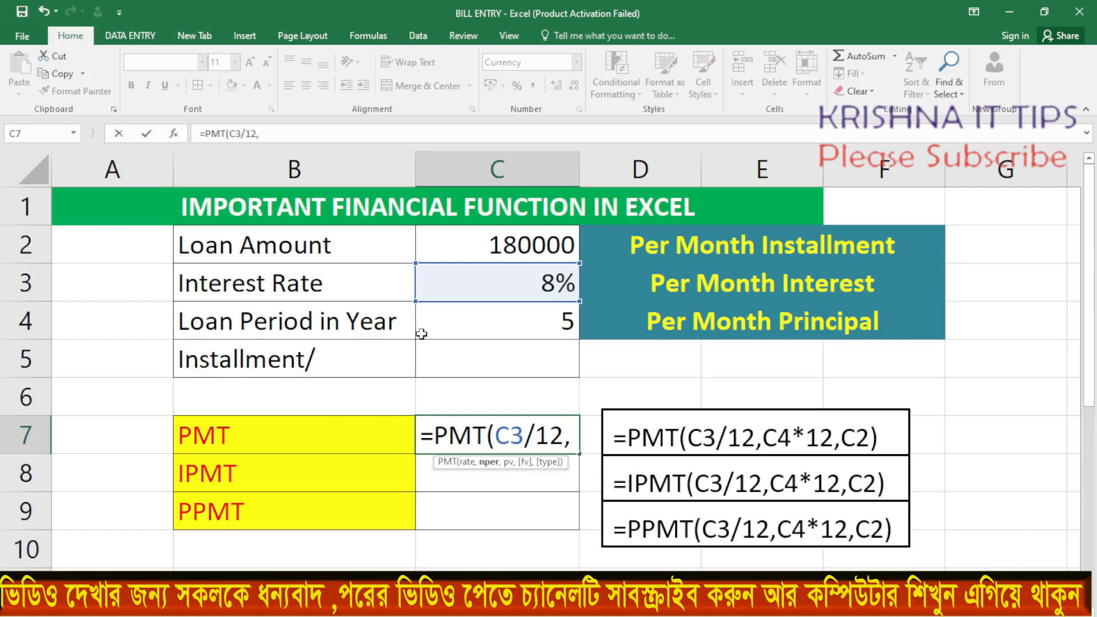
Complete the PMT formula in C7 with C4*12 as the number of payments and C2 as the present value
left_click(539, 321)
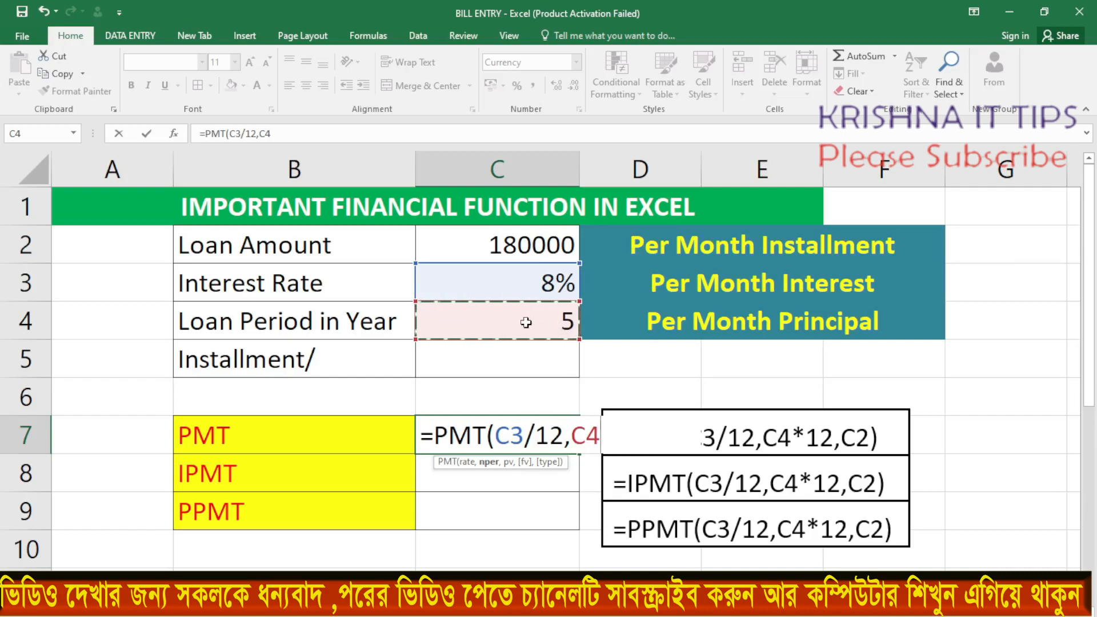
type("*12")
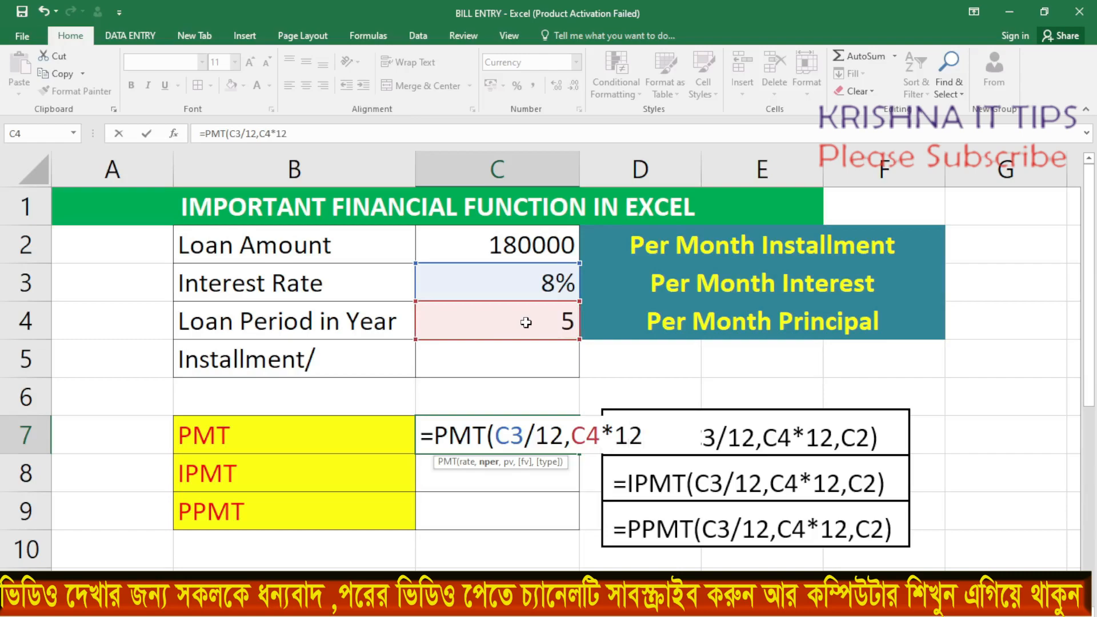
type(",")
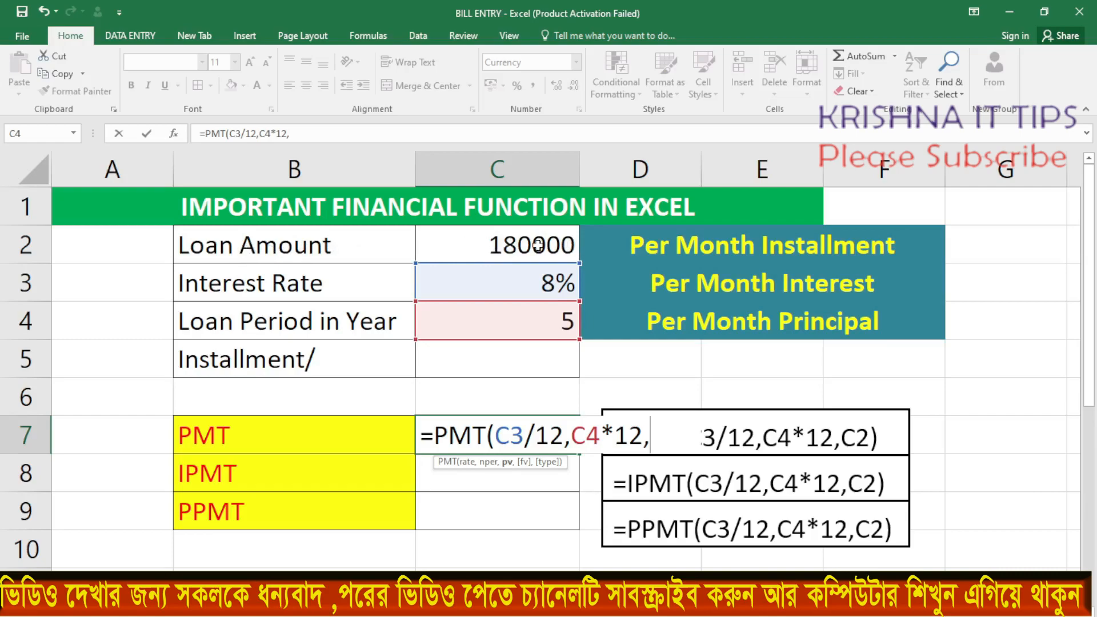
left_click(519, 245)
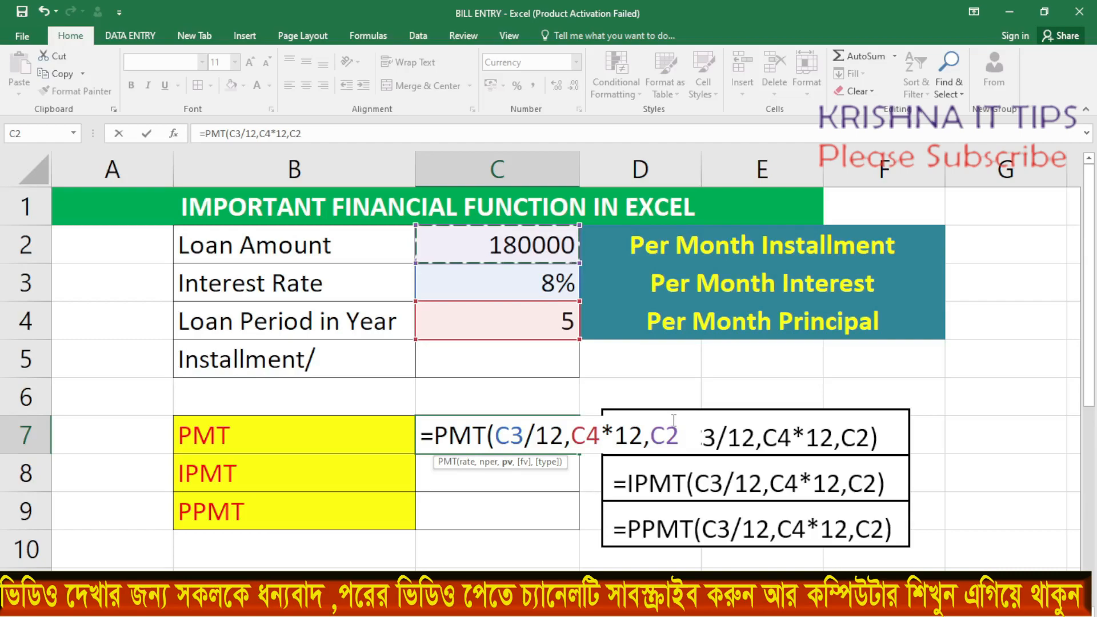
type(")")
key("Return")
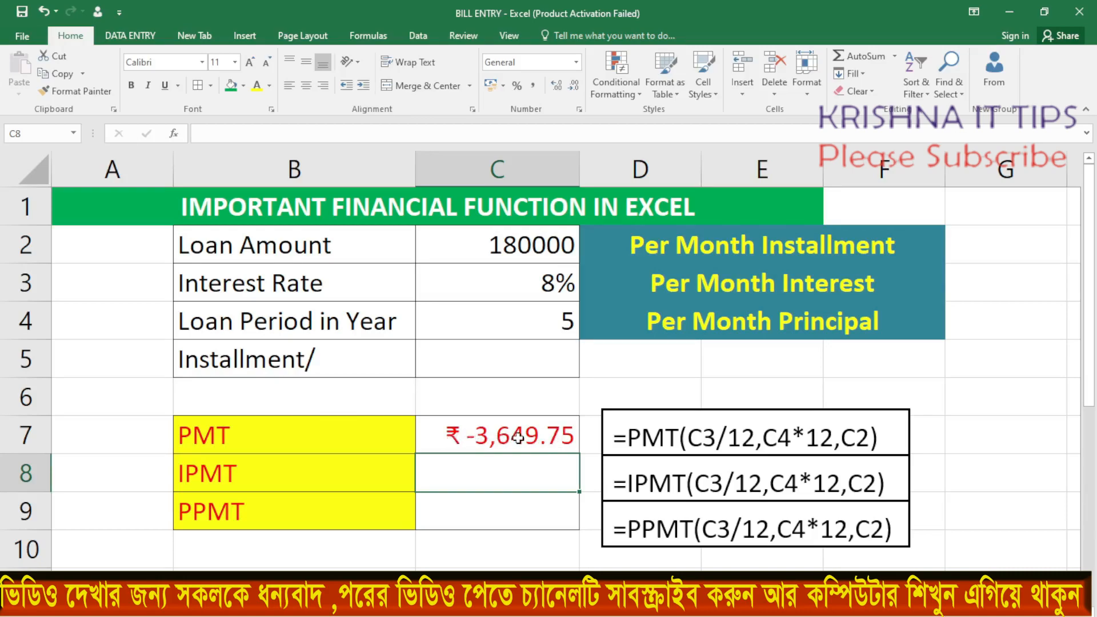
Negate the formula in C7 so it reads =-PMT(C3/12,C4*12,C2)
double_click(472, 437)
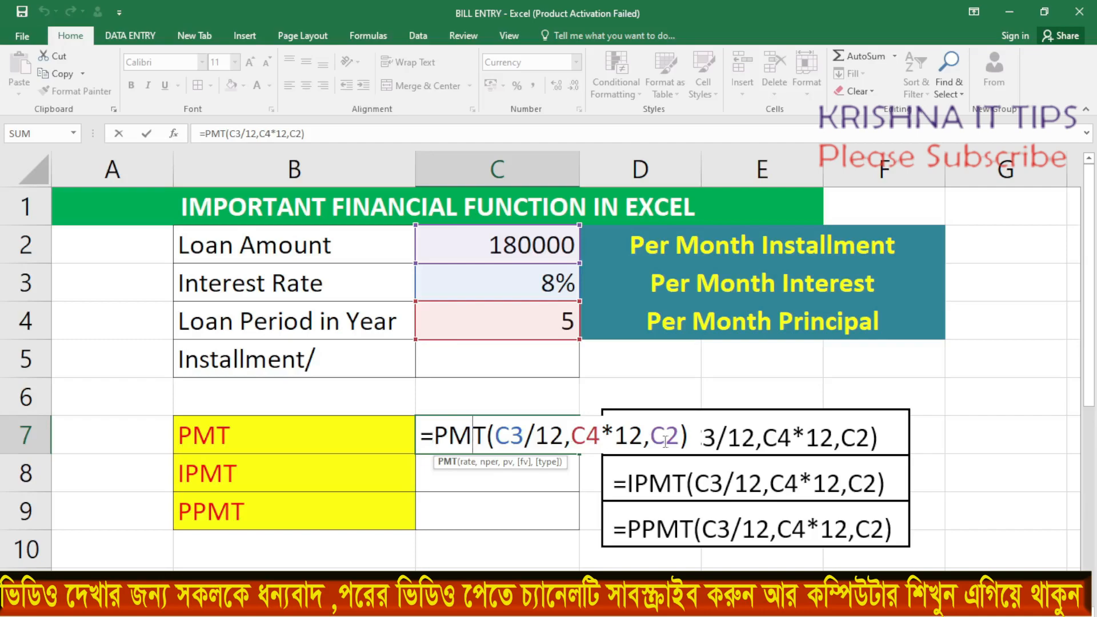
left_click(435, 439)
type("-")
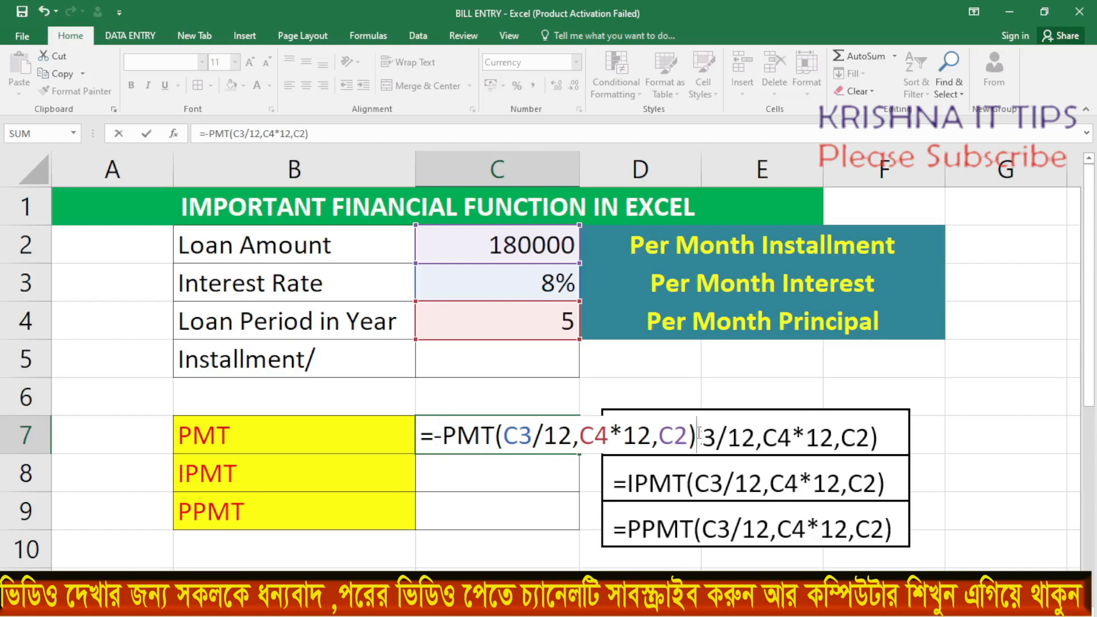
key("Return")
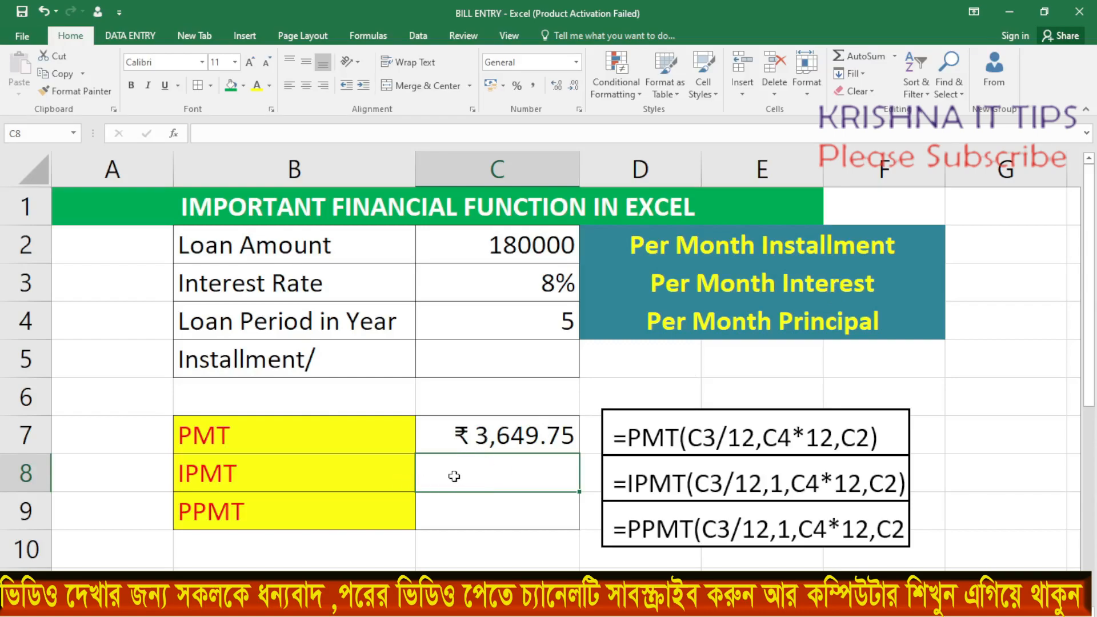
Start an IPMT formula in C8 with the monthly rate C3/12 as its first argument
type("=")
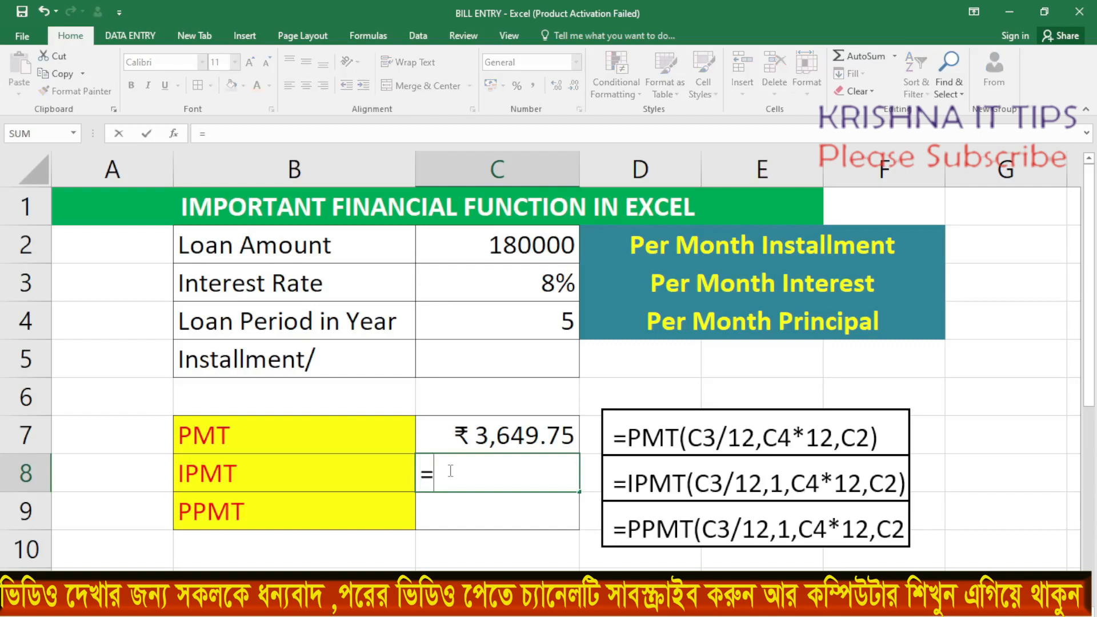
type("IP")
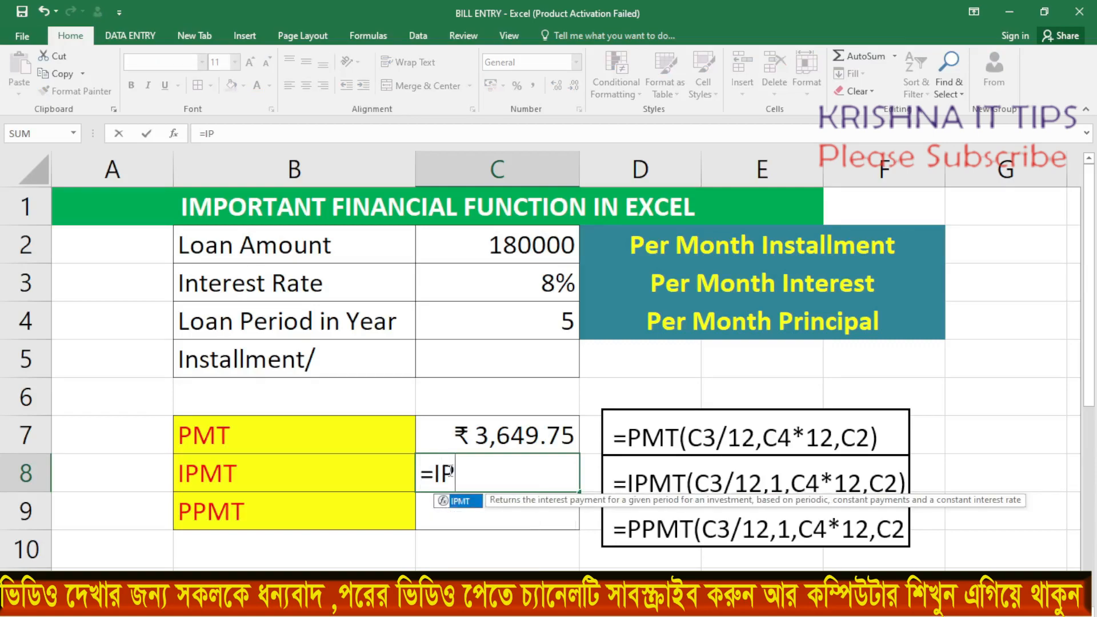
type("MT(")
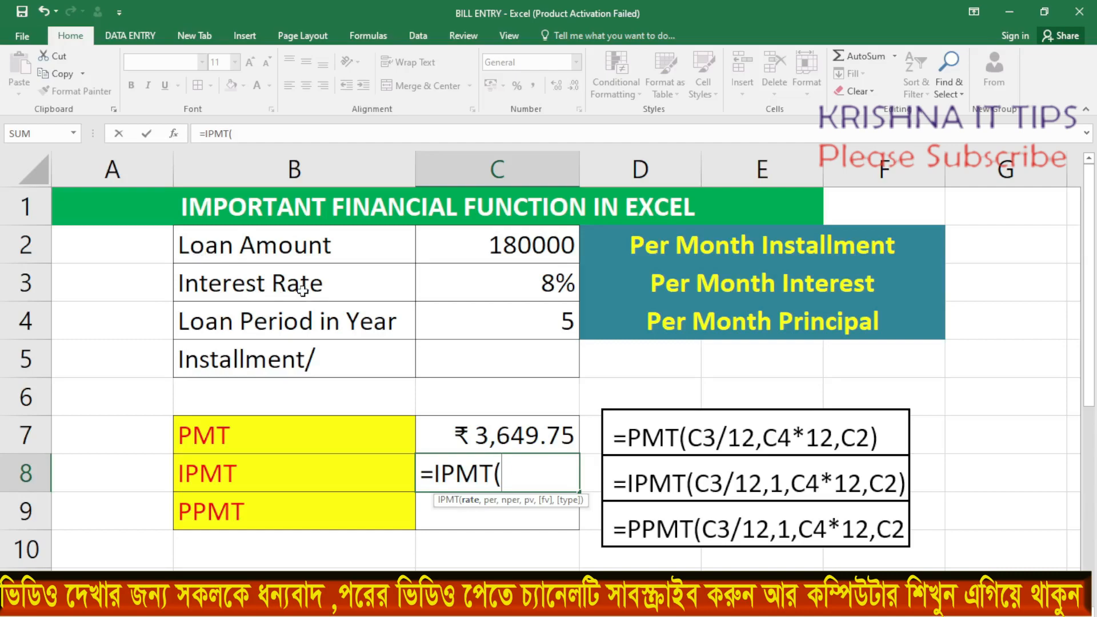
left_click(543, 287)
type("/12")
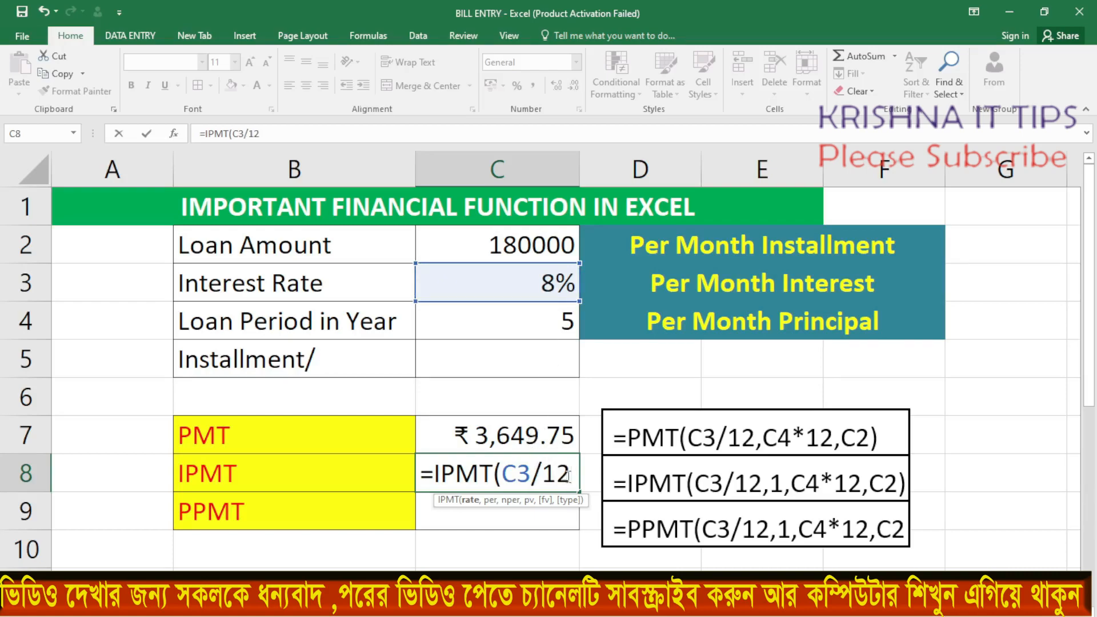
type(",")
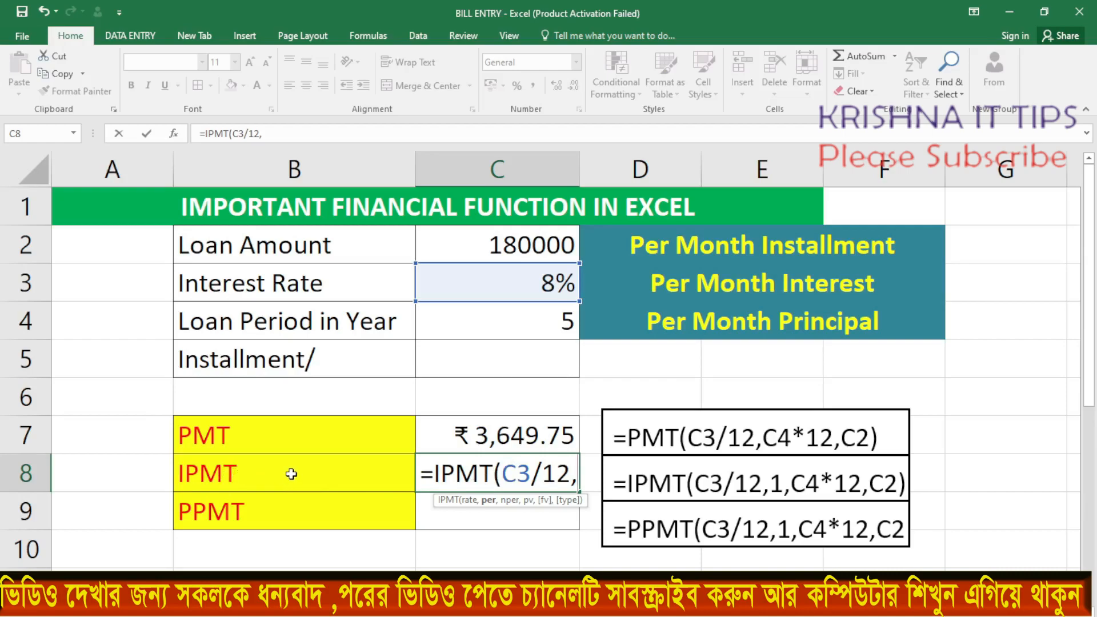
type("1,")
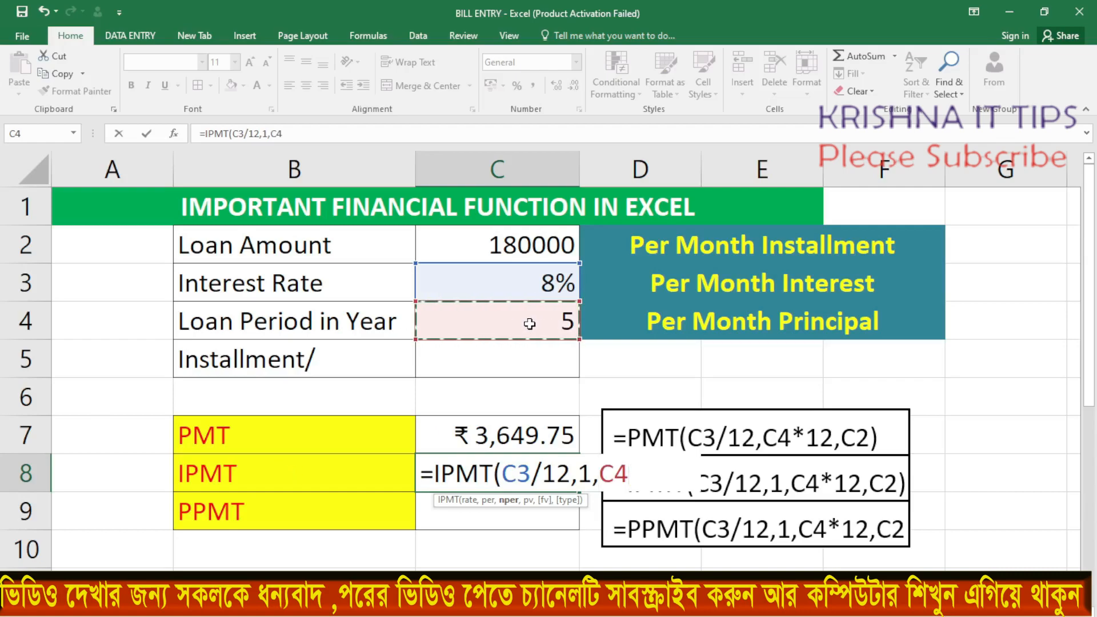
Complete the IPMT formula in C8 with period 1, C4*12 payments and C2 as the present value
type("*12")
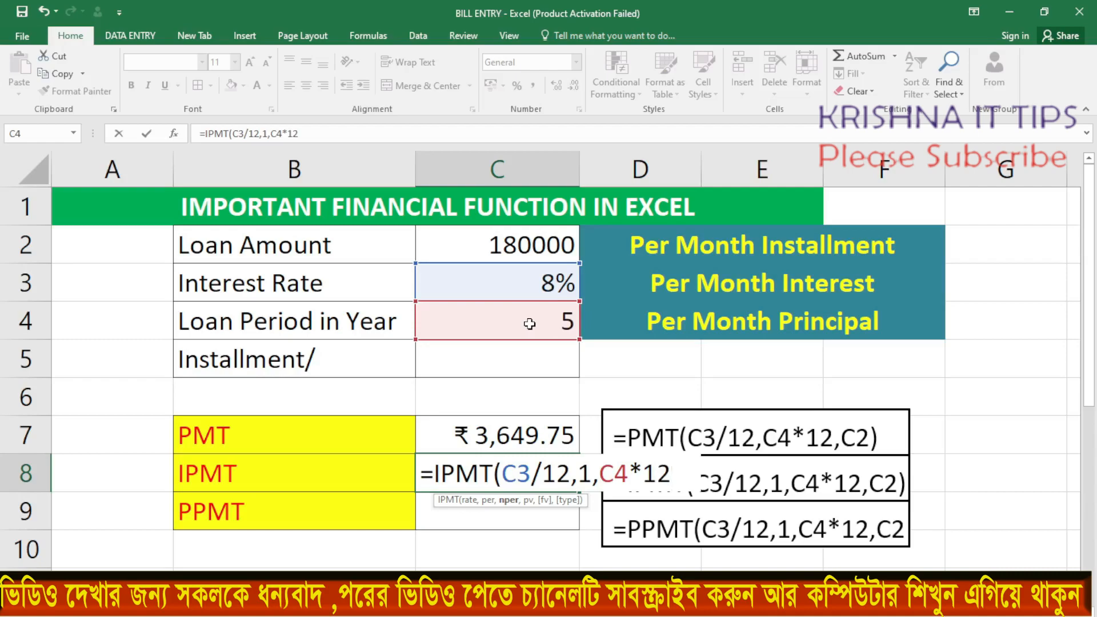
type(",")
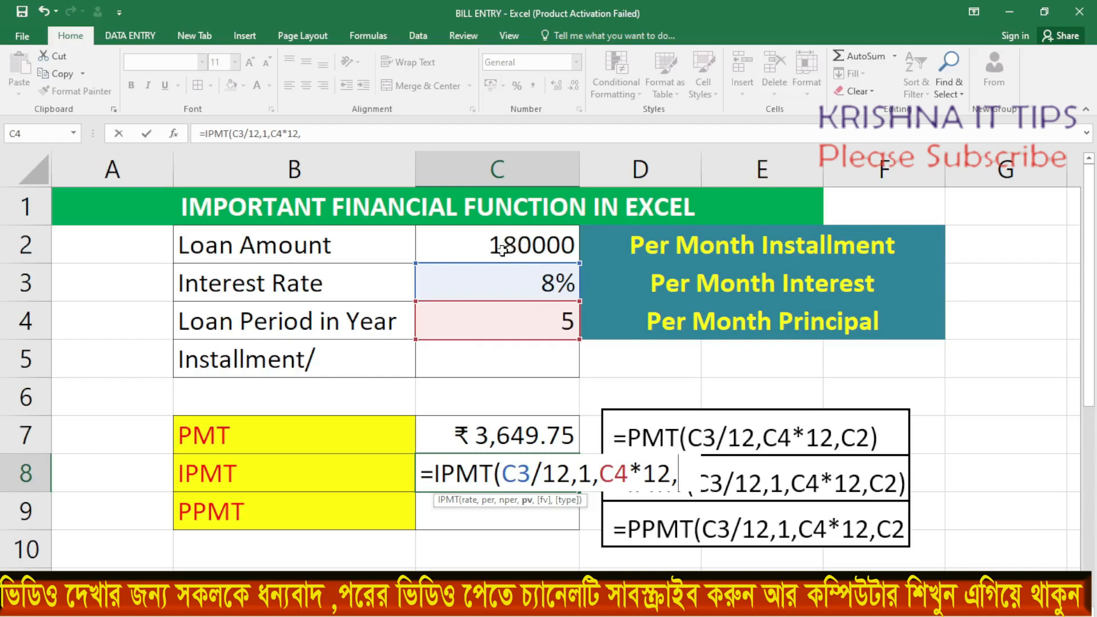
left_click(522, 245)
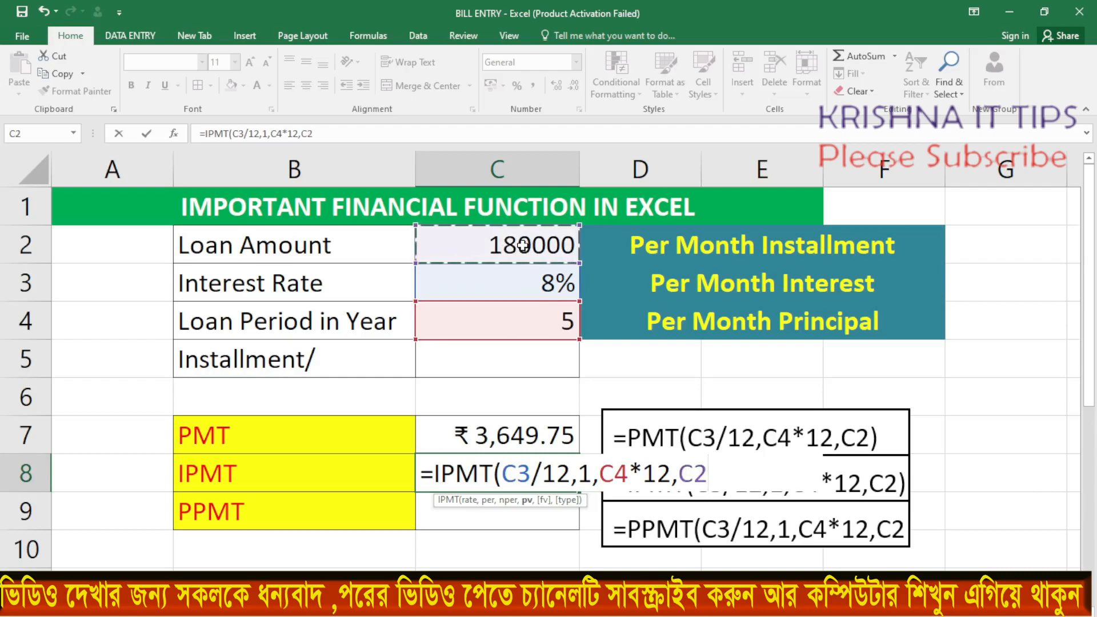
type(")")
key("Return")
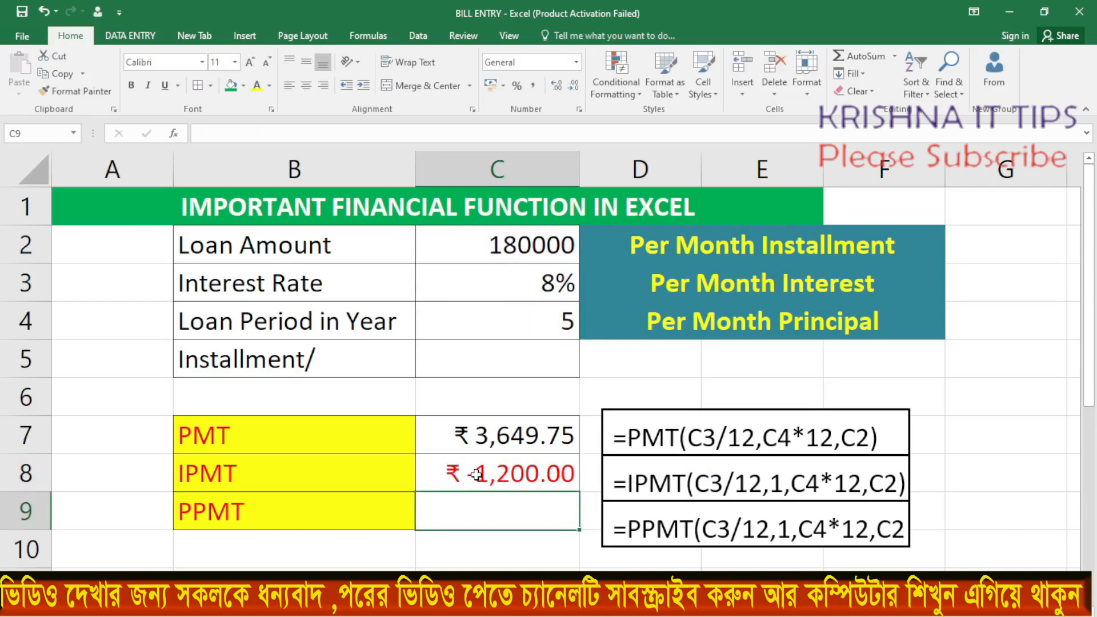
Negate the formula in C8 so it reads =-IPMT(C3/12,1,C4*12,C2)
double_click(476, 474)
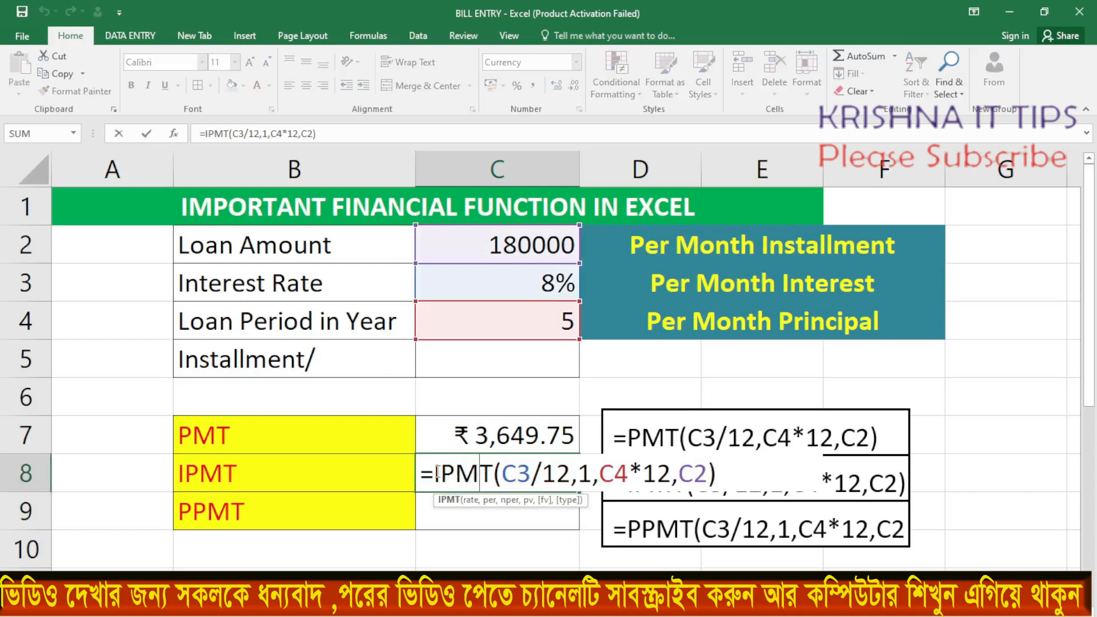
left_click(436, 474)
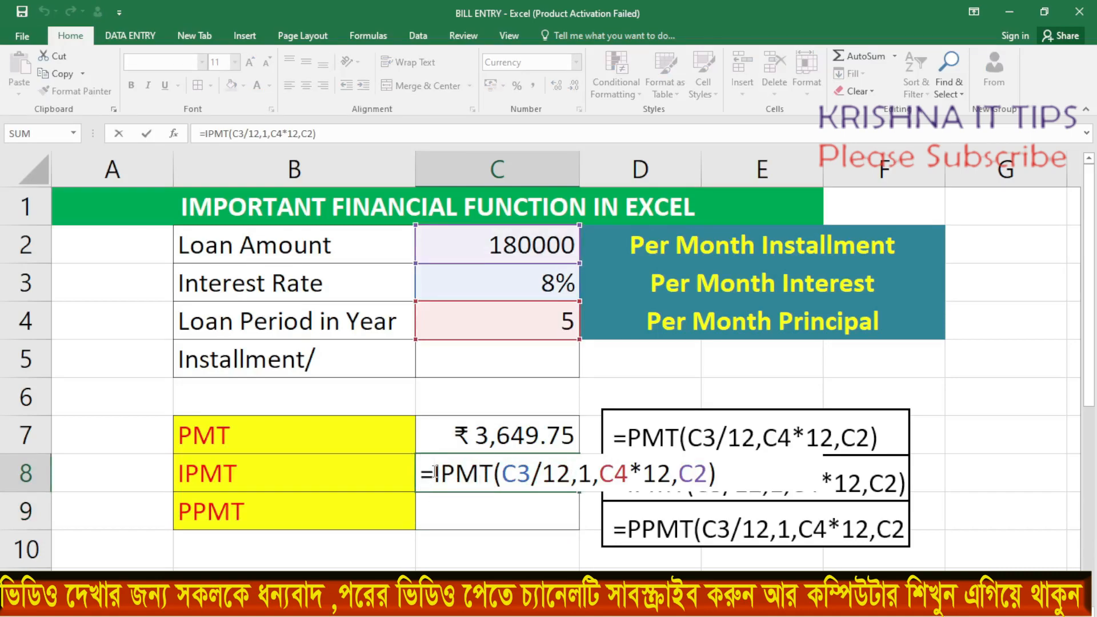
type("-")
left_click(761, 480)
key("Return")
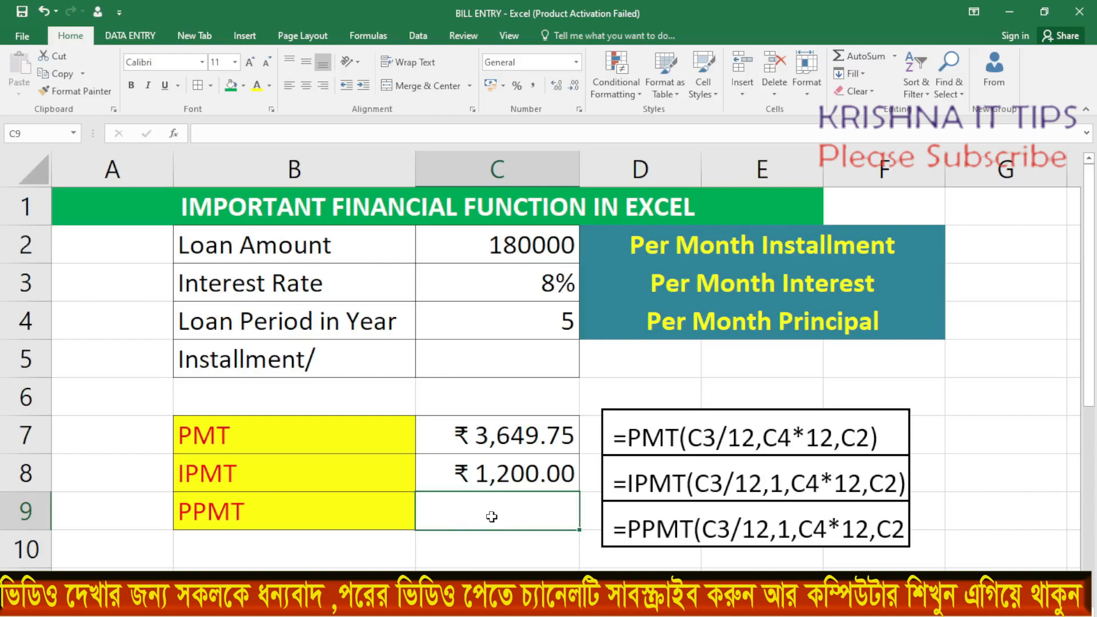
Start a PPMT formula in C9 with the monthly rate C3/12 as its first argument
type("=PP")
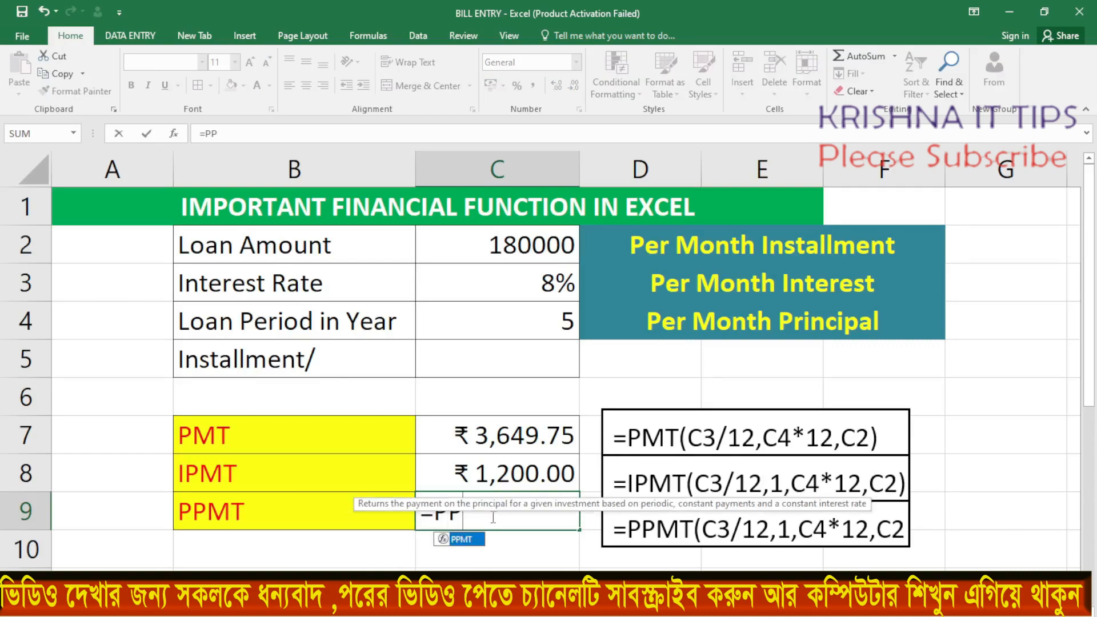
type("MT")
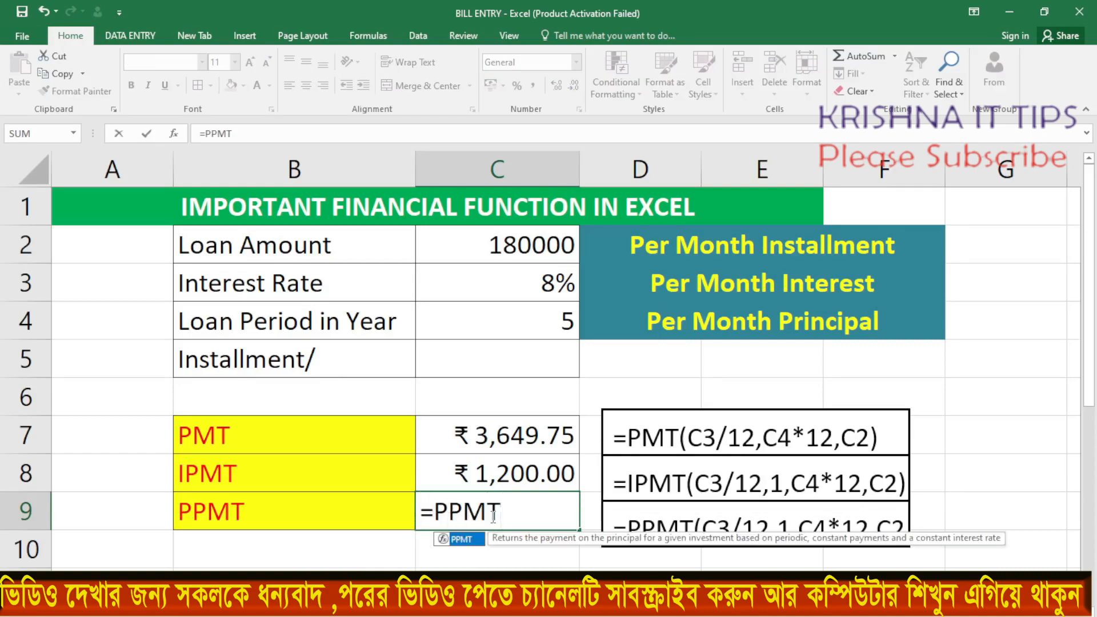
type("(")
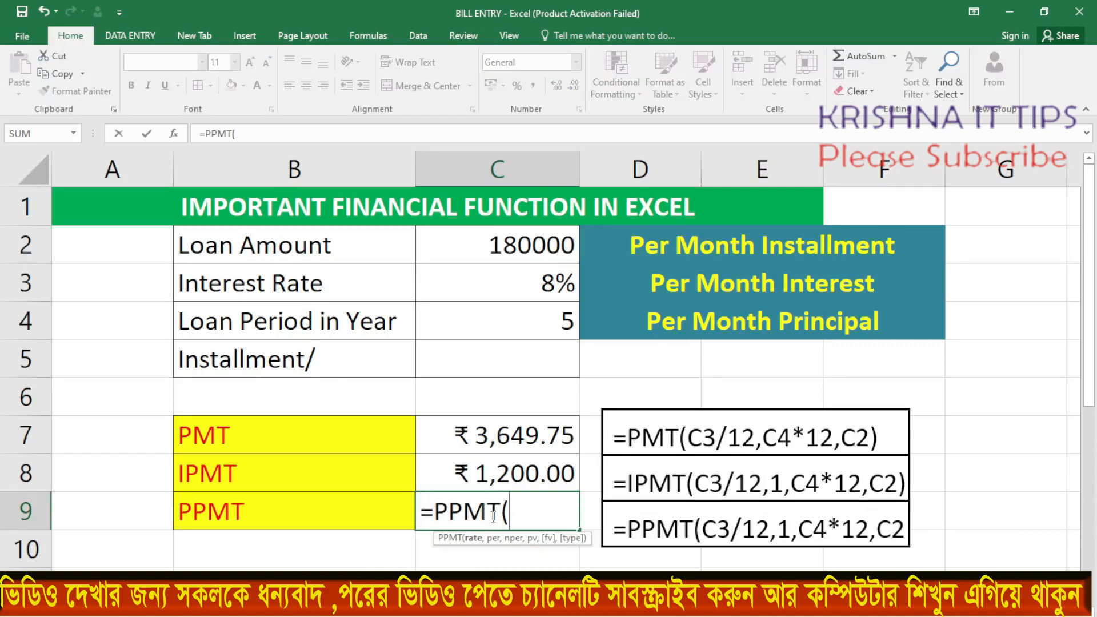
left_click(506, 284)
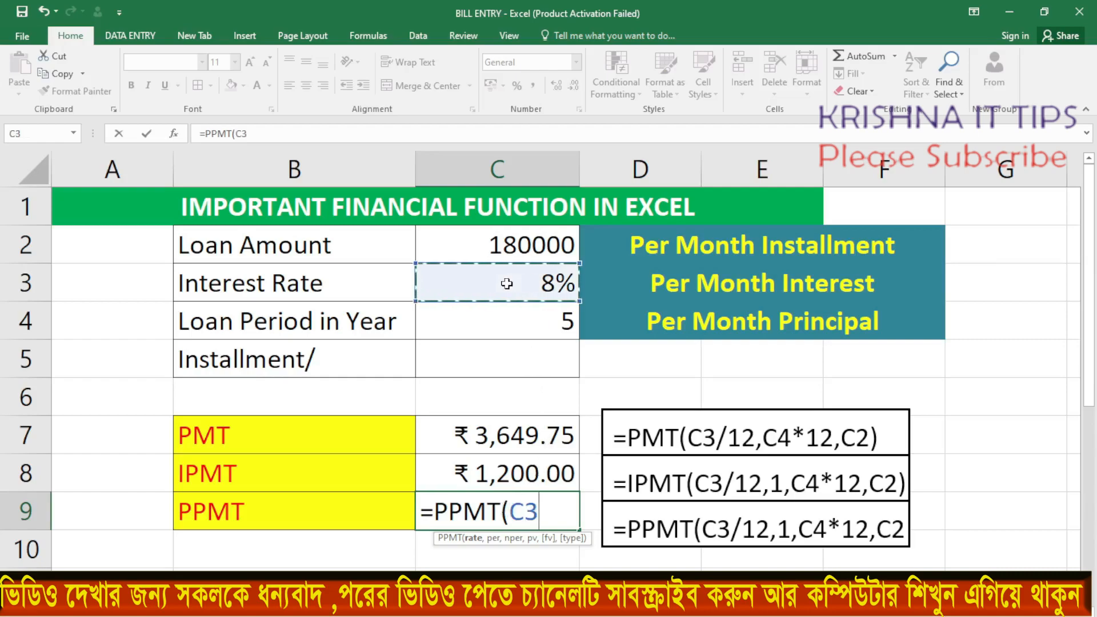
type("/1")
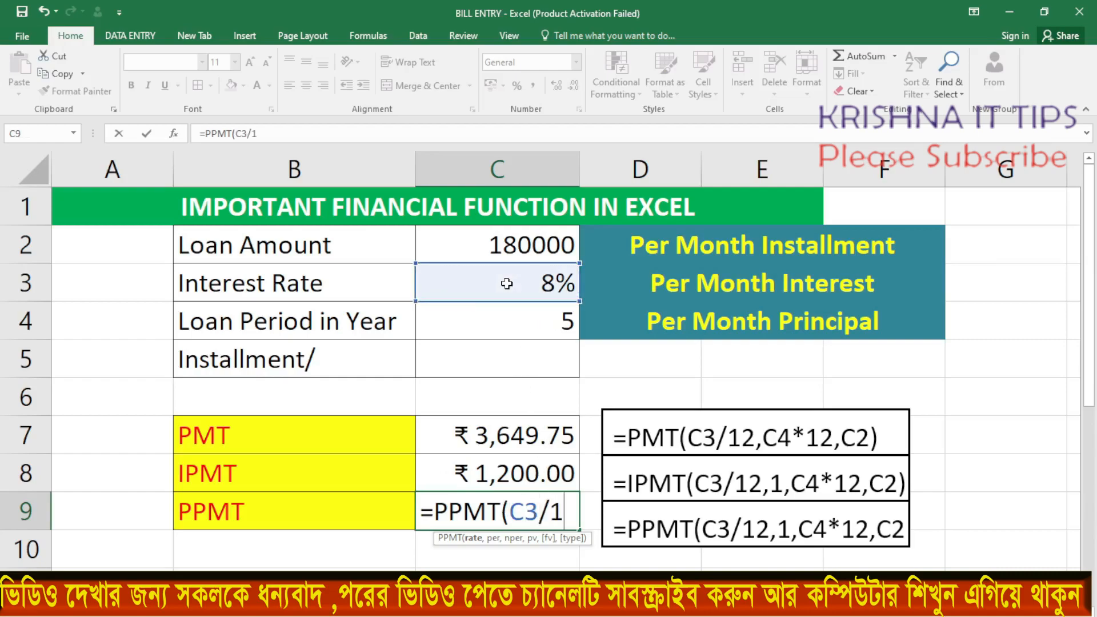
type("2,")
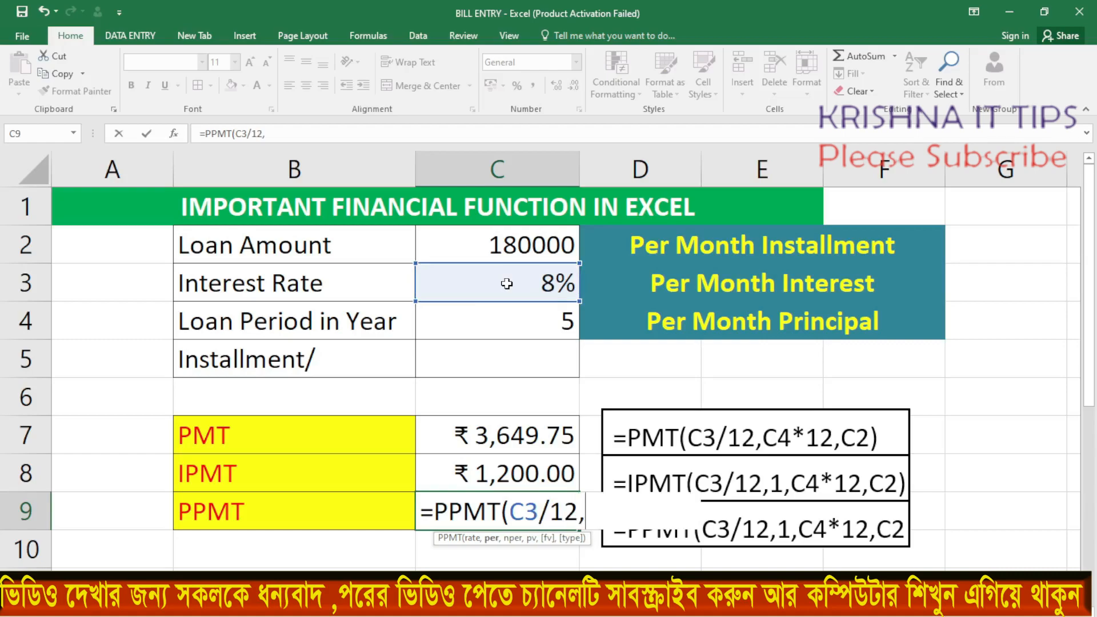
type("1,")
Complete the PPMT formula in C9 with period 1, C4*12 payments and C2 as the present value
left_click(516, 327)
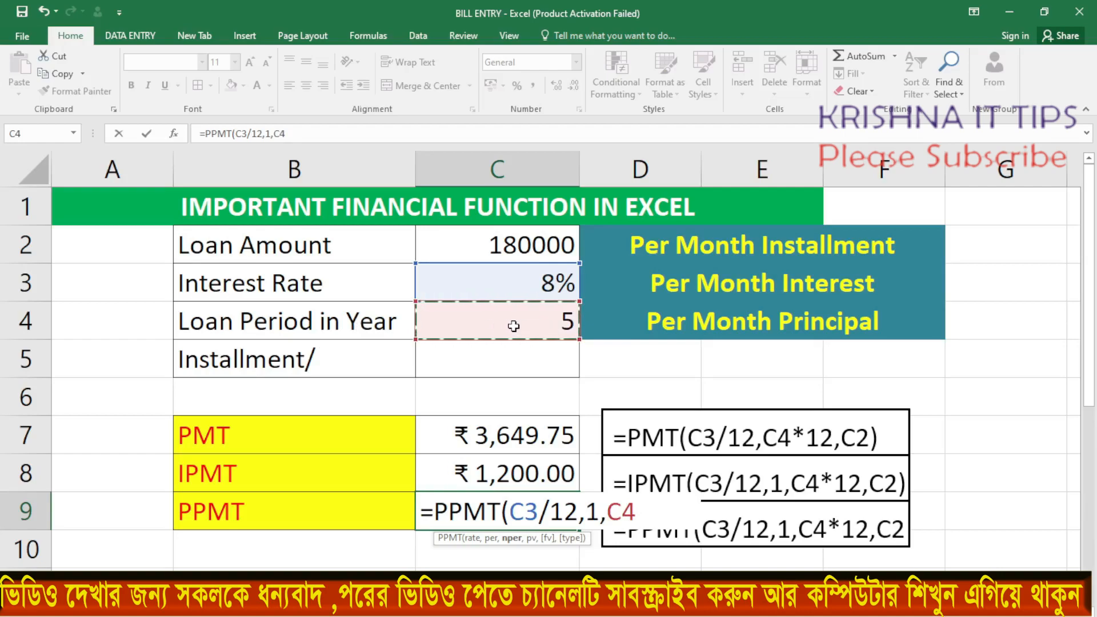
type("*12")
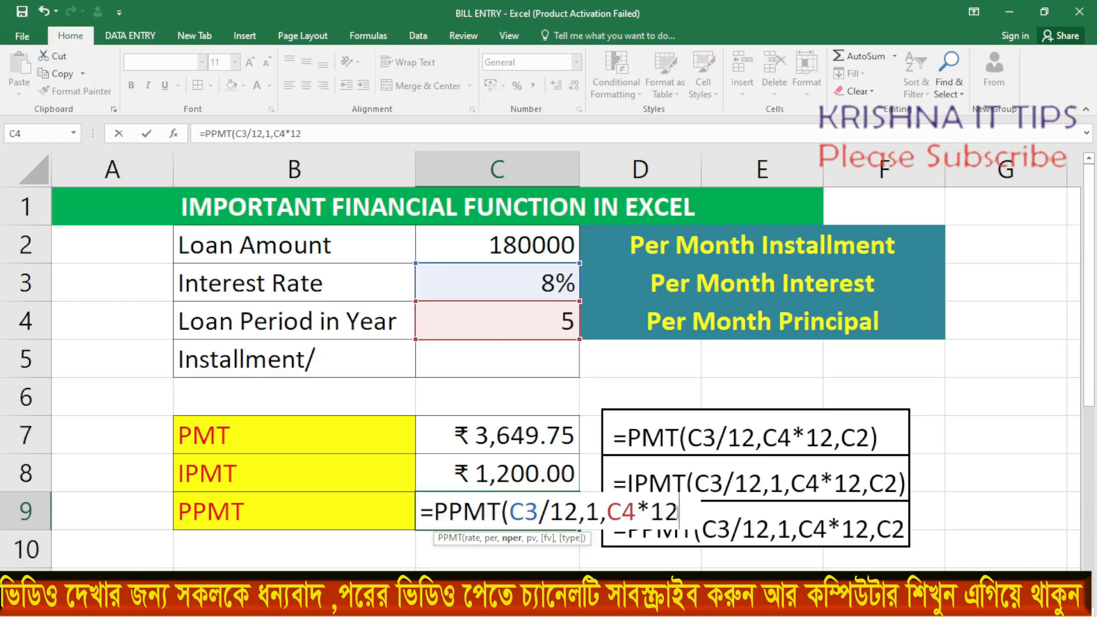
type(",")
left_click(499, 243)
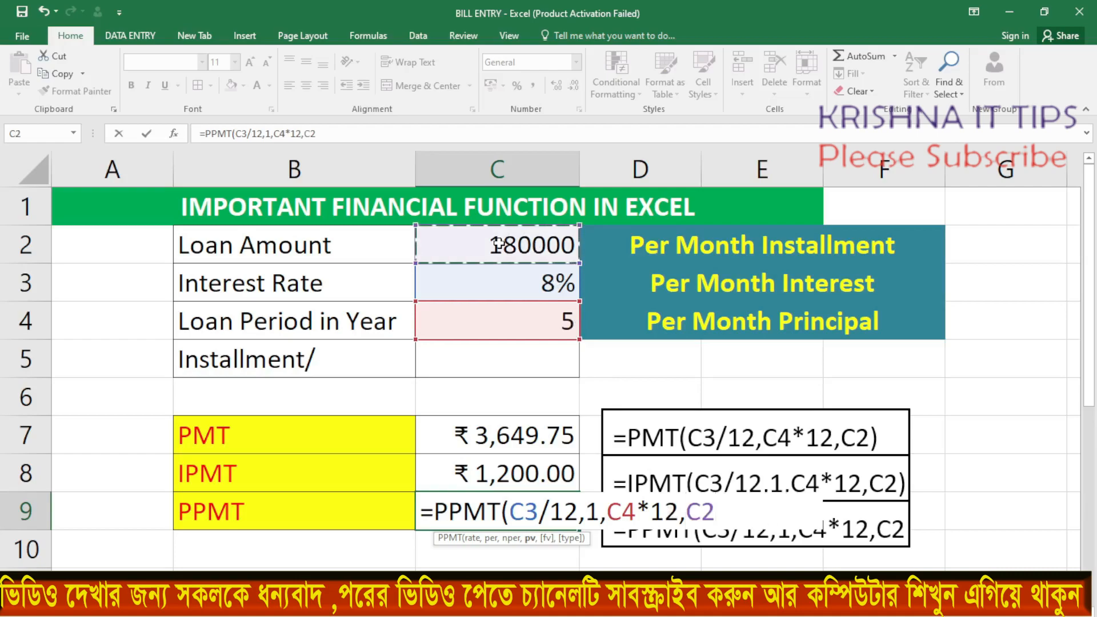
type(")")
key("Return")
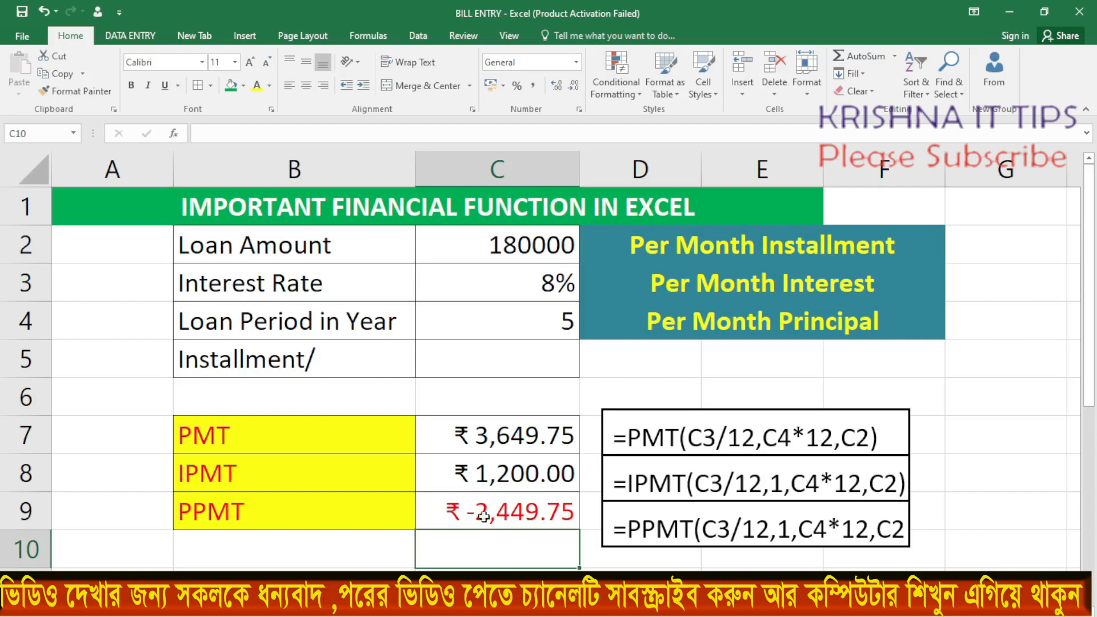
Negate the formula in C9 so it reads =-PPMT(C3/12,1,C4*12,C2)
double_click(464, 513)
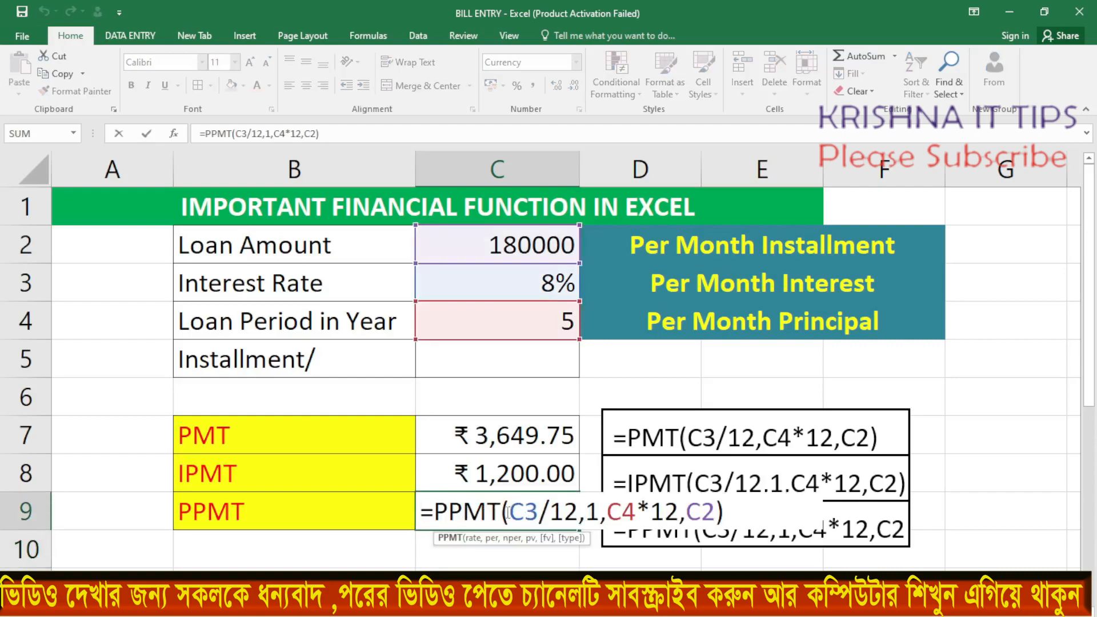
left_click(434, 506)
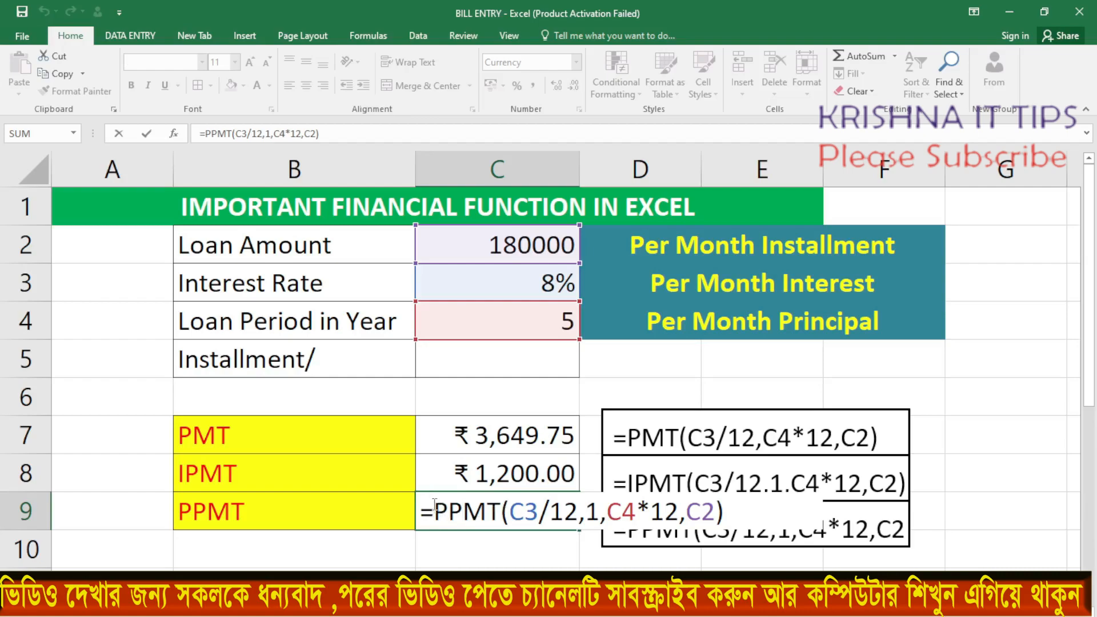
type("-")
key("Return")
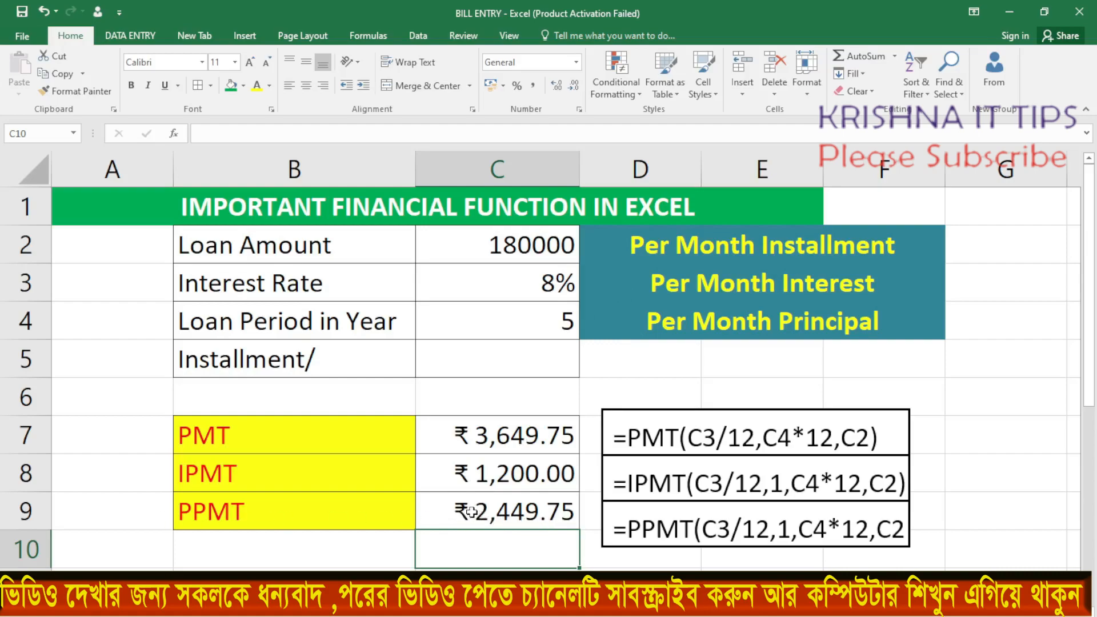
left_click(537, 513)
left_click_drag(491, 474, 493, 511)
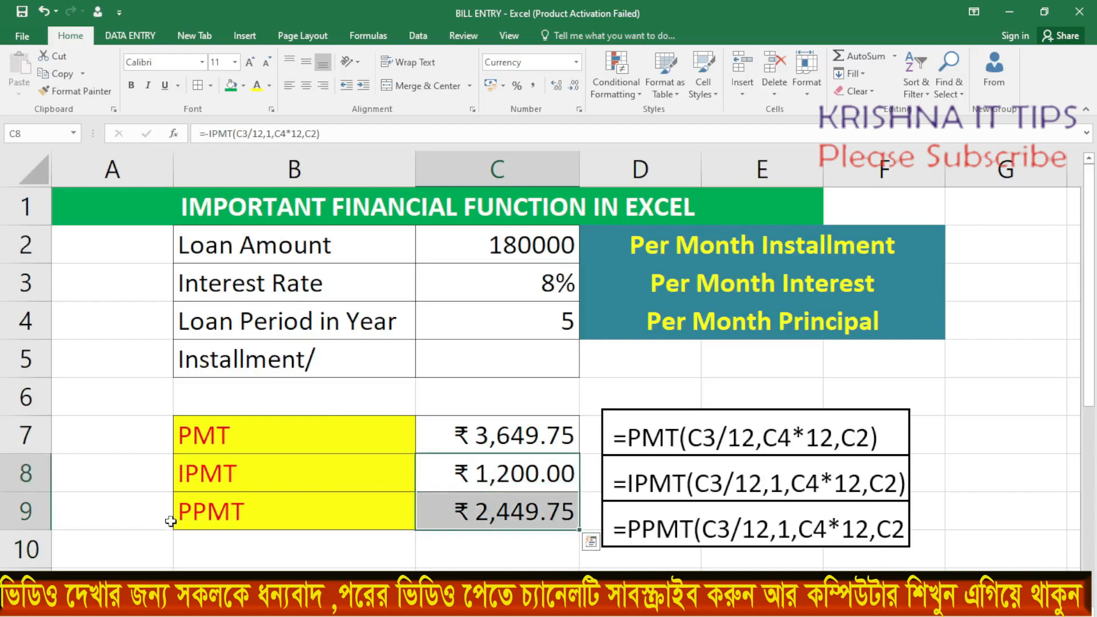
left_click_drag(489, 470, 493, 508)
left_click(467, 432)
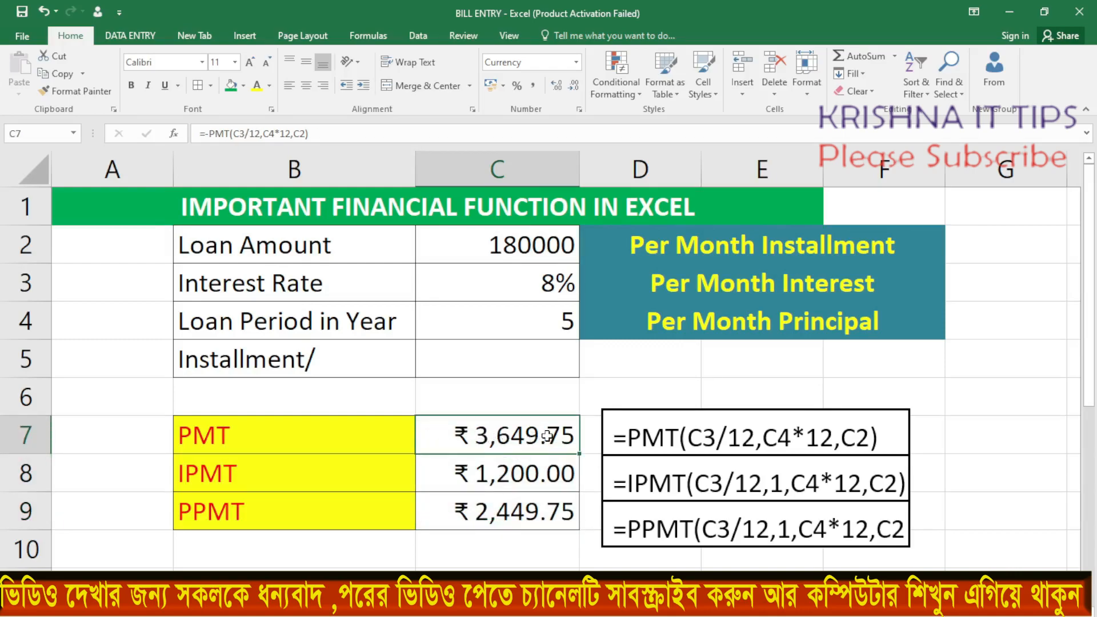
Add up the monthly interest and principal in C10 with a SUM of C8:C9
left_click(453, 551)
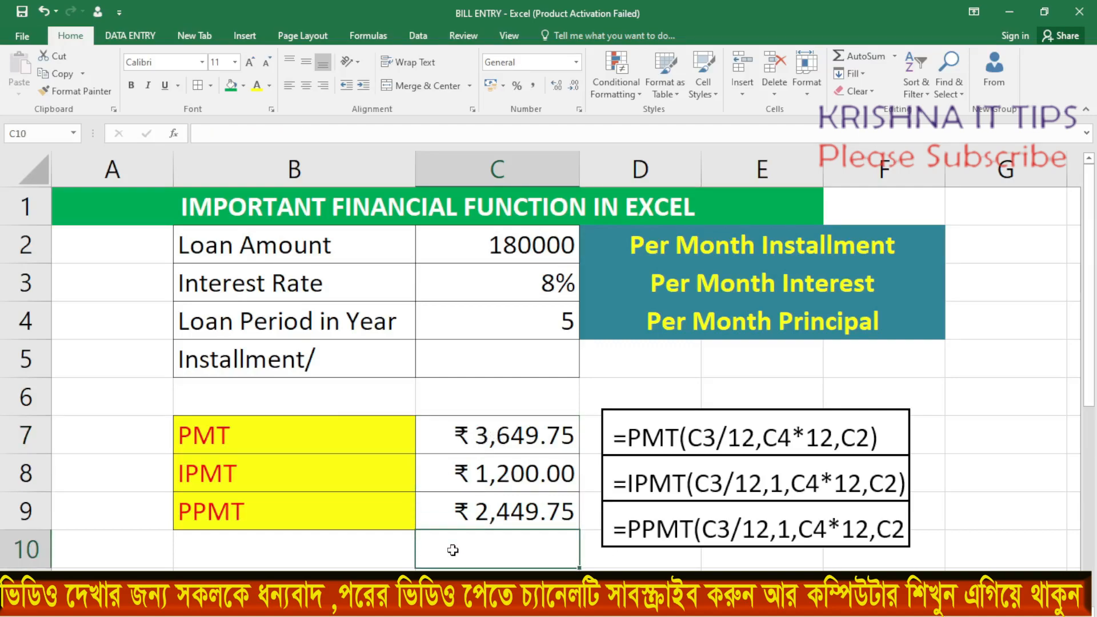
type("=")
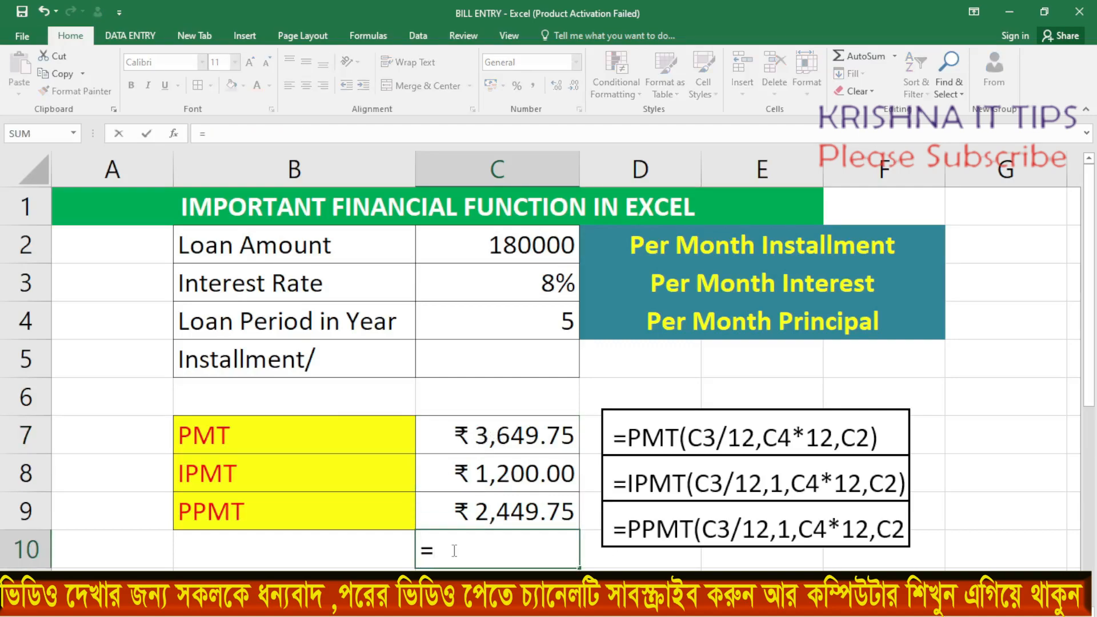
type("SUM")
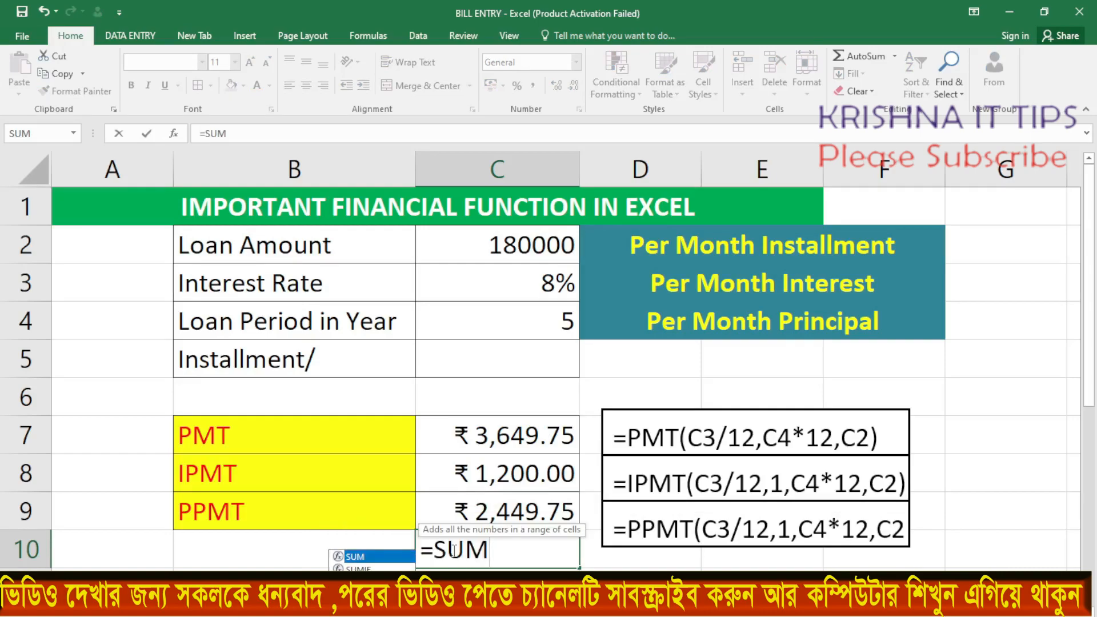
type("(")
left_click_drag(481, 474, 475, 519)
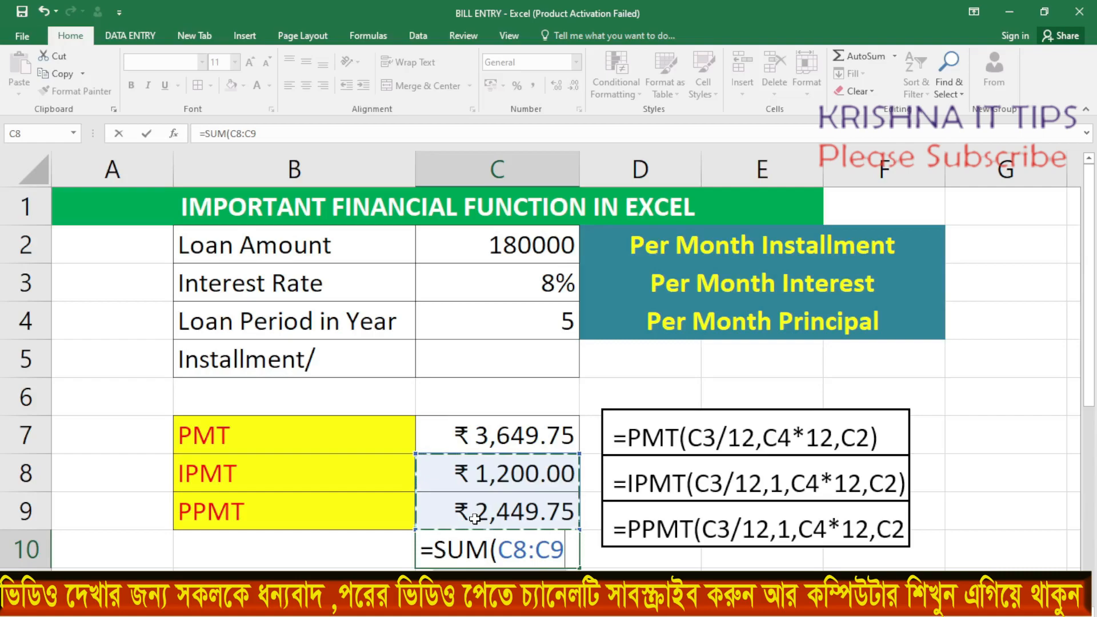
key("Return")
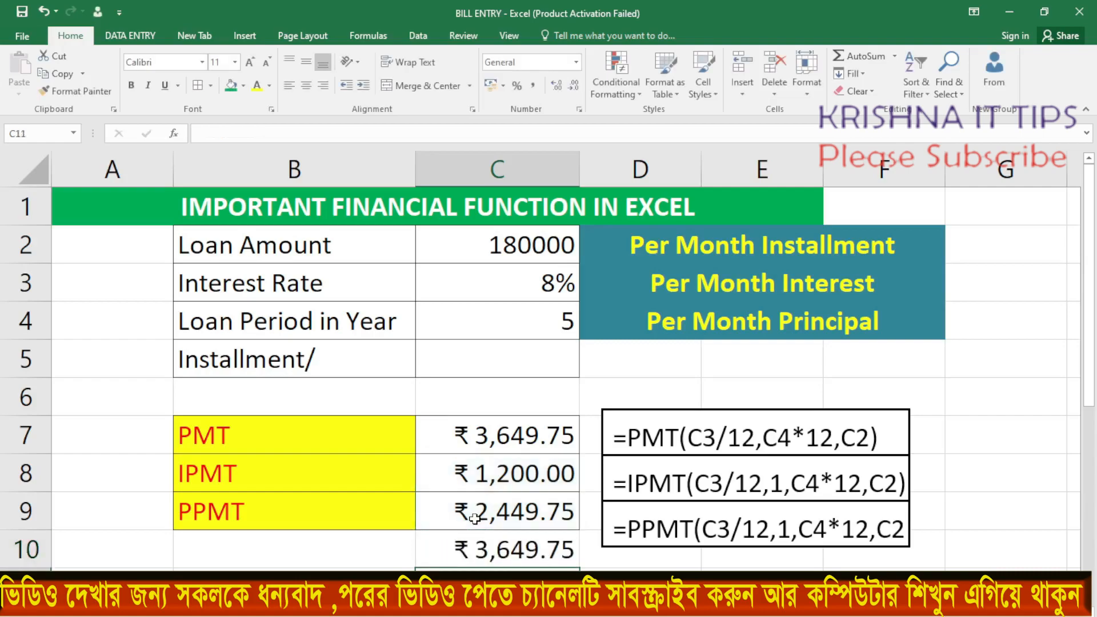
Compare the sum in C10 with the PMT installment in C7, and review the IPMT and PPMT results
left_click(476, 550)
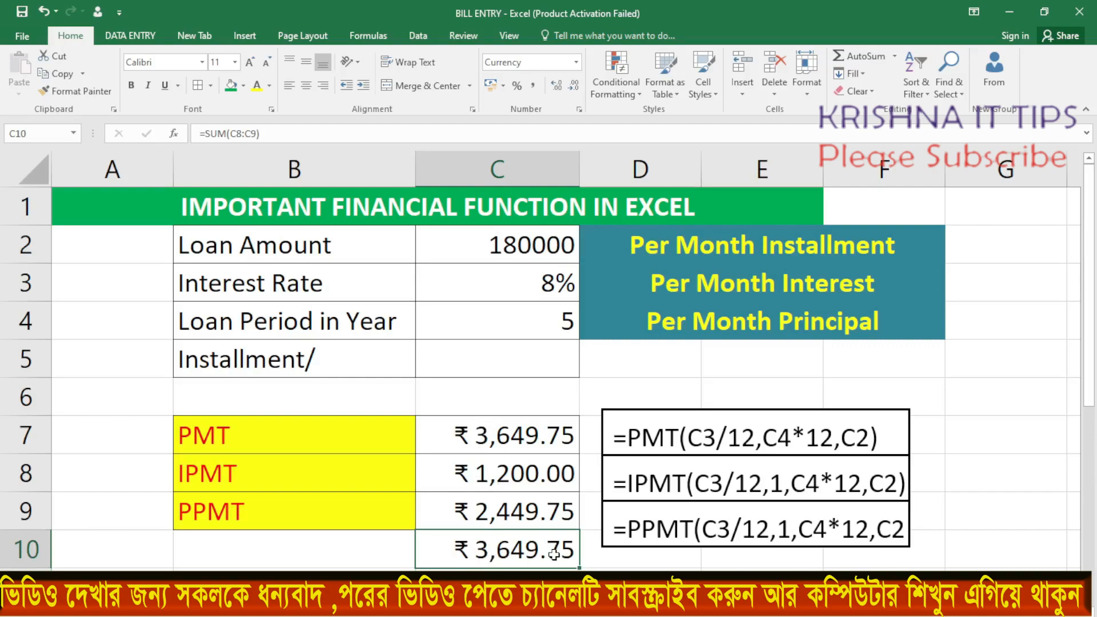
left_click_drag(507, 473, 508, 512)
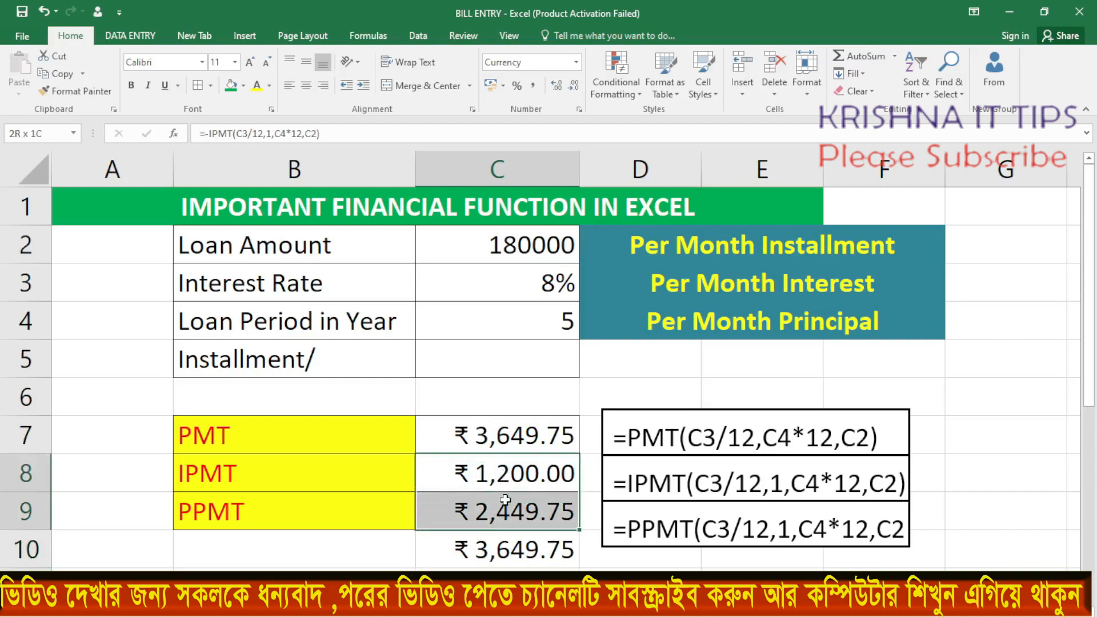
left_click(496, 549)
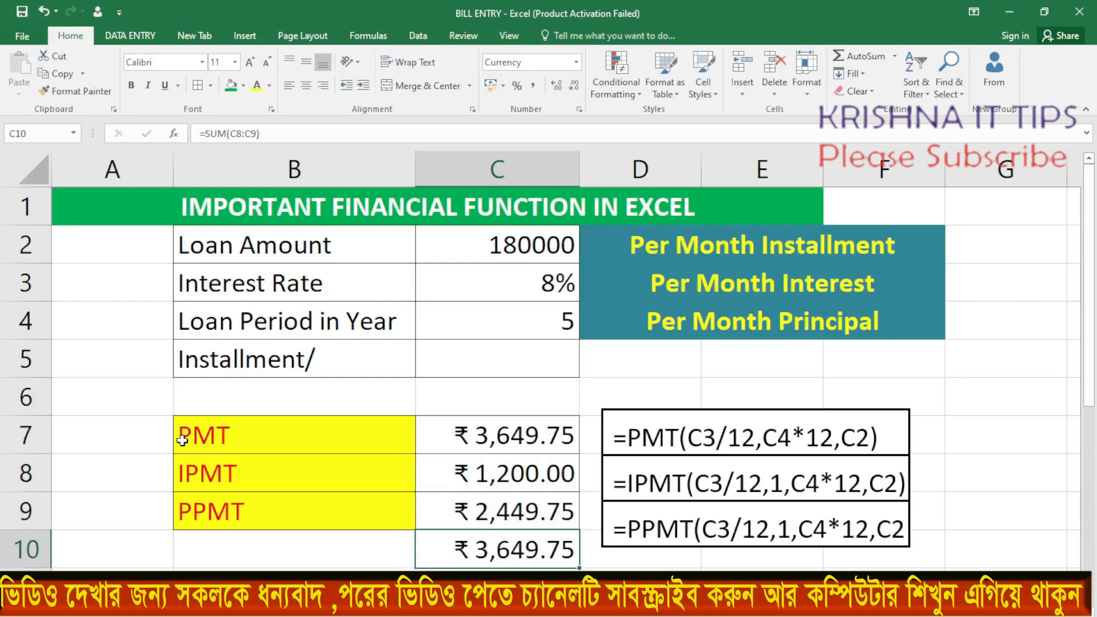
left_click(500, 440)
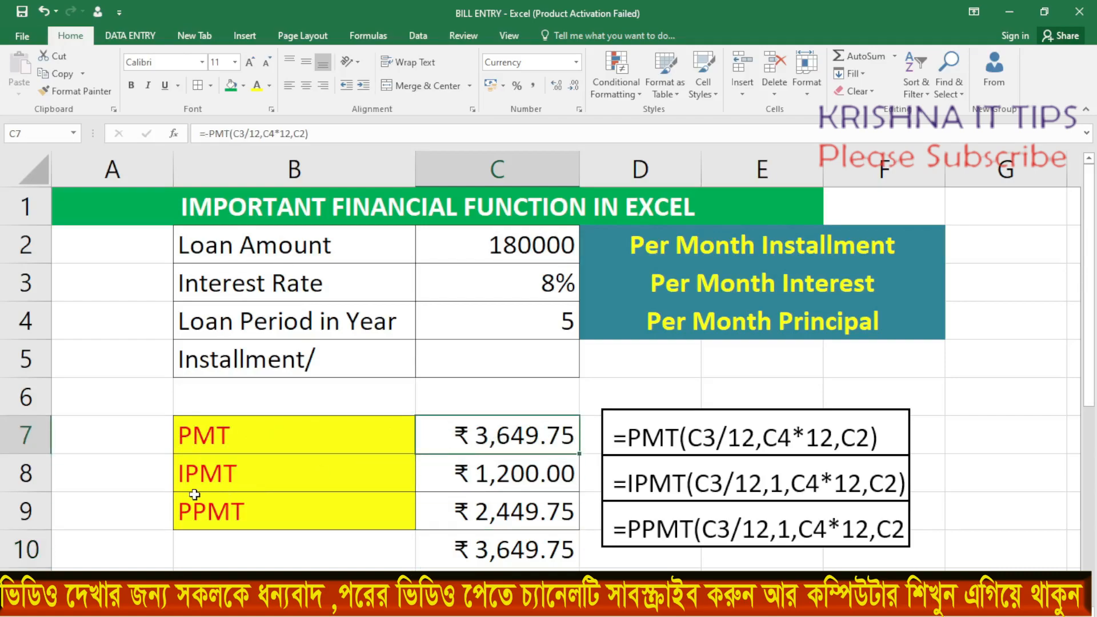
left_click(537, 479)
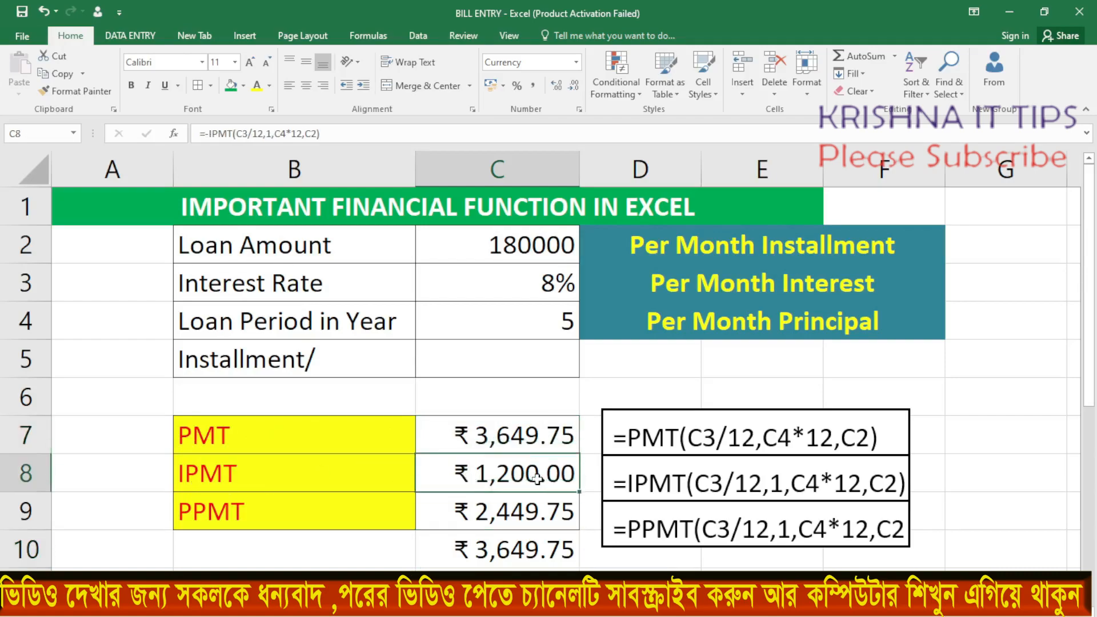
left_click(239, 517)
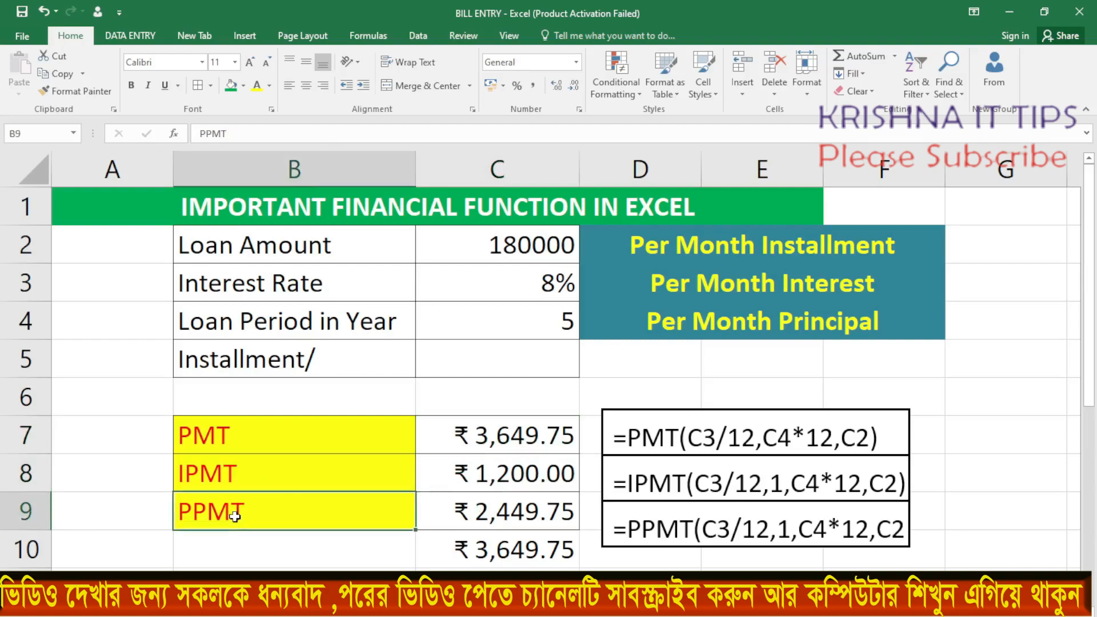
left_click(479, 515)
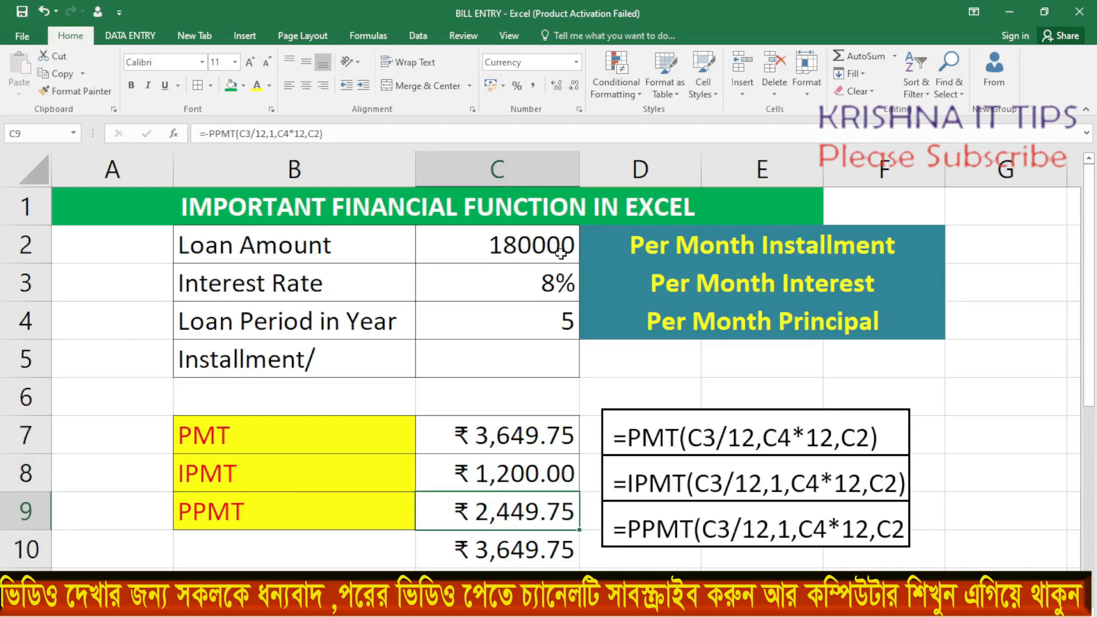
Set the loan amount in C2 to 200000 and check the recalculated principal in C9
left_click(524, 245)
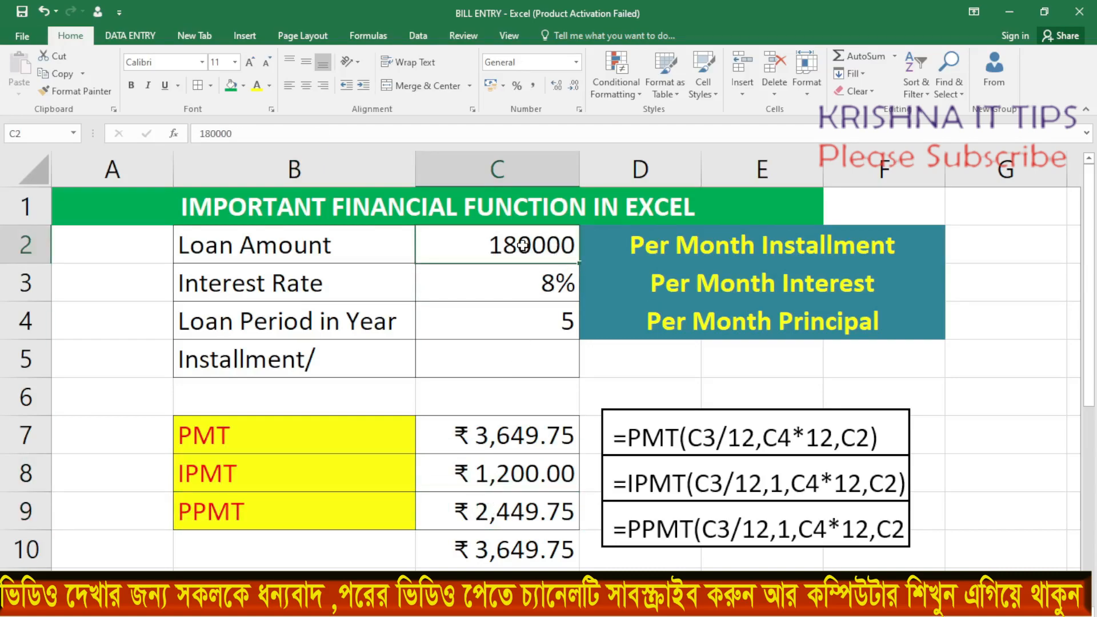
type("2")
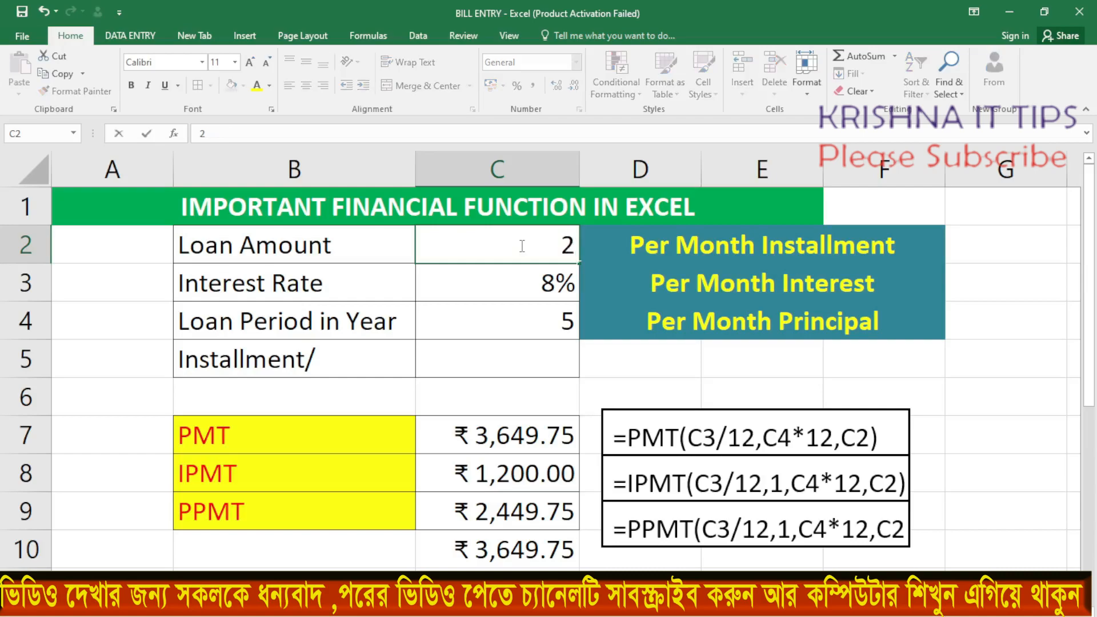
type("00000")
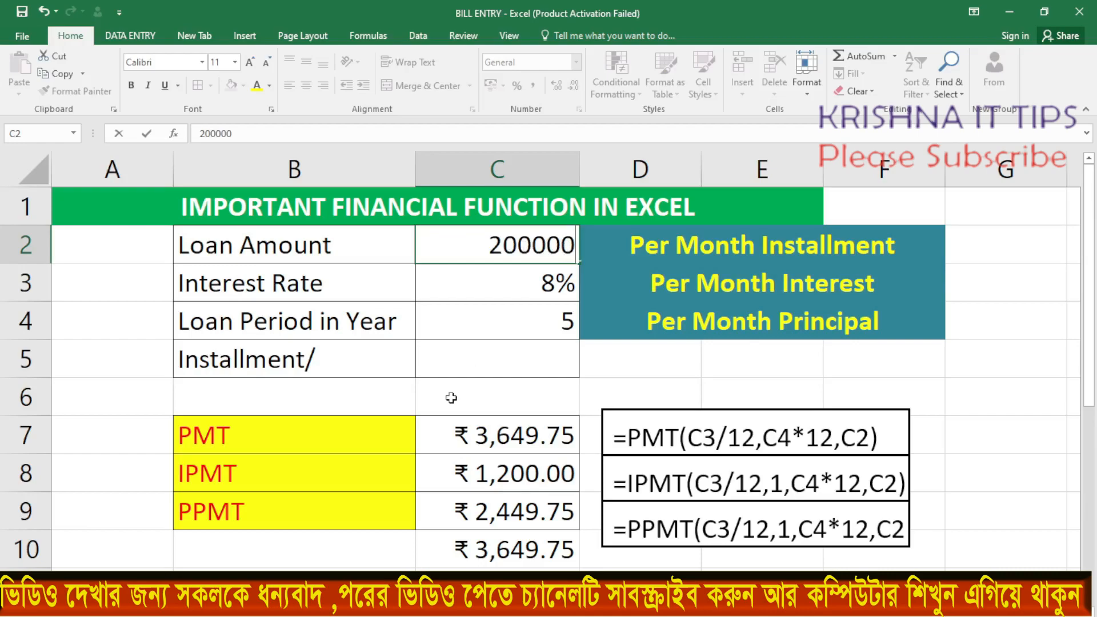
left_click(599, 386)
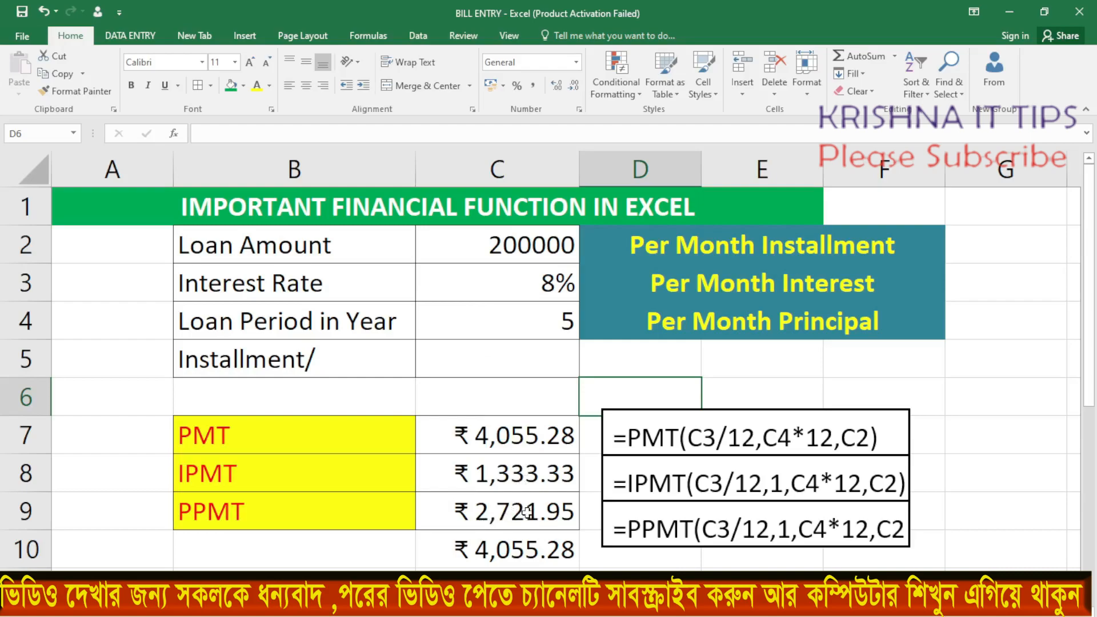
left_click(492, 517)
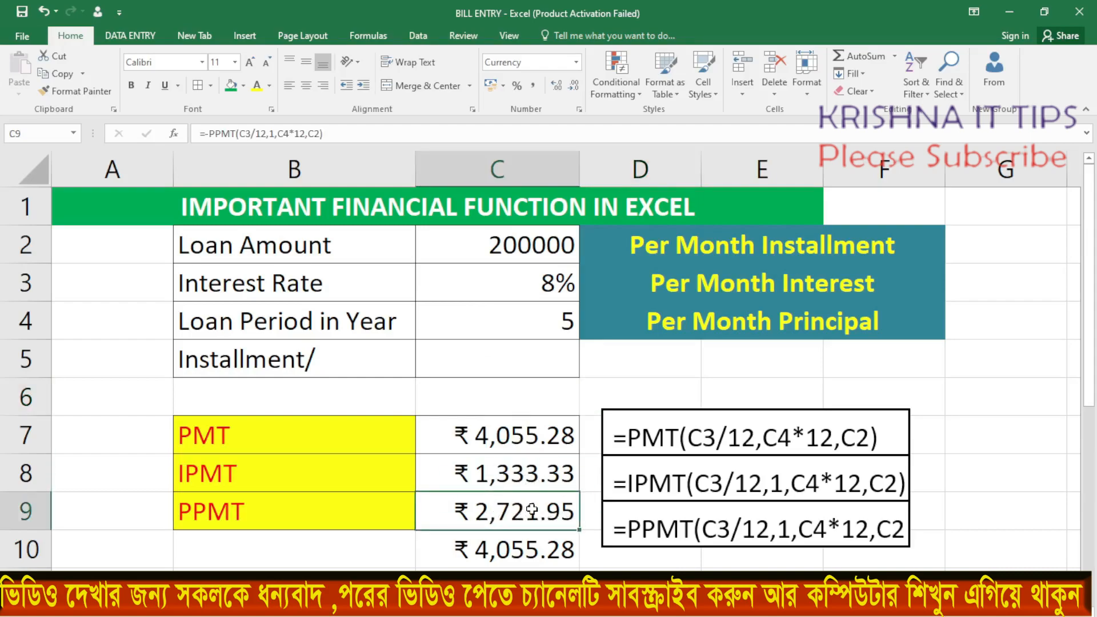
Set the interest rate in C3 to 12%
left_click(551, 283)
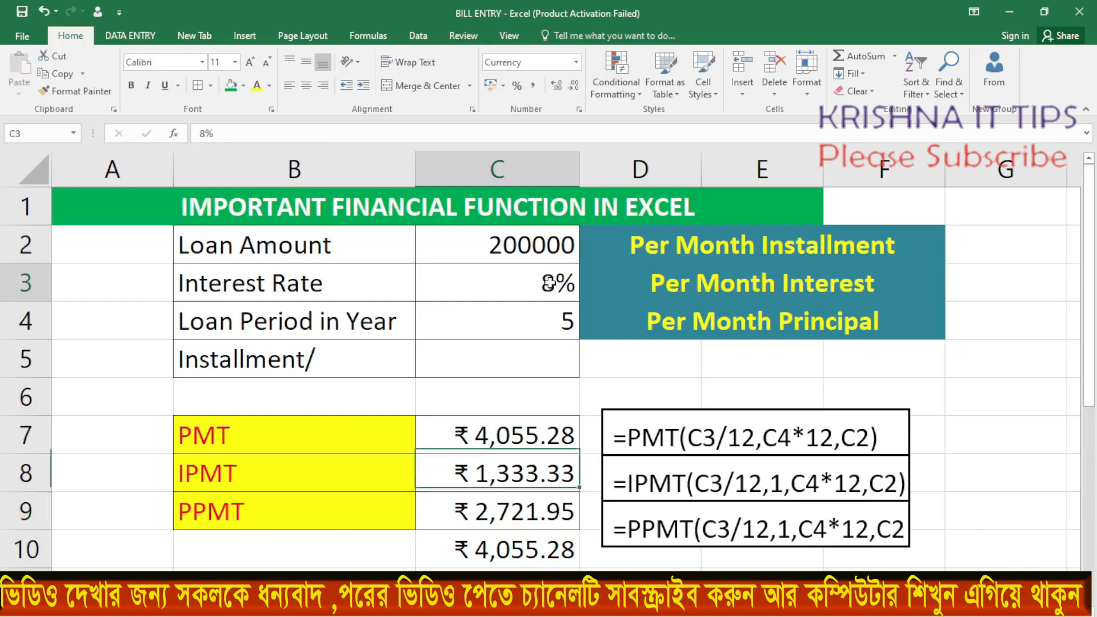
double_click(554, 284)
key("BackSpace")
type("12")
key("ctrl+Return")
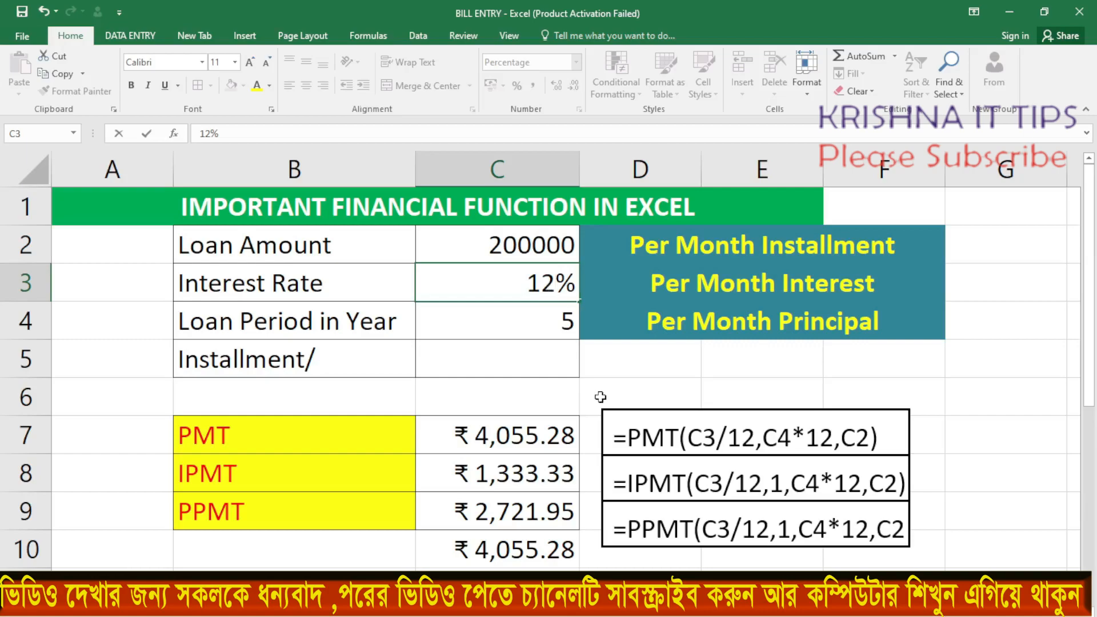
left_click(632, 370)
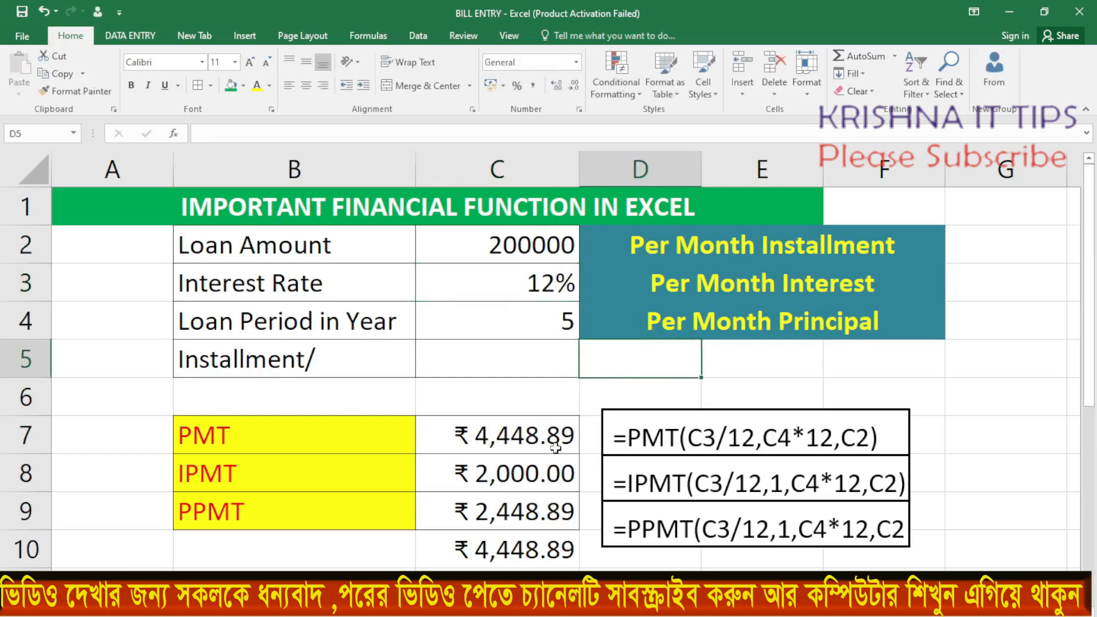
Review the recalculated PMT, IPMT and PPMT results in C7:C9 for the changed interest rate
left_click(473, 438)
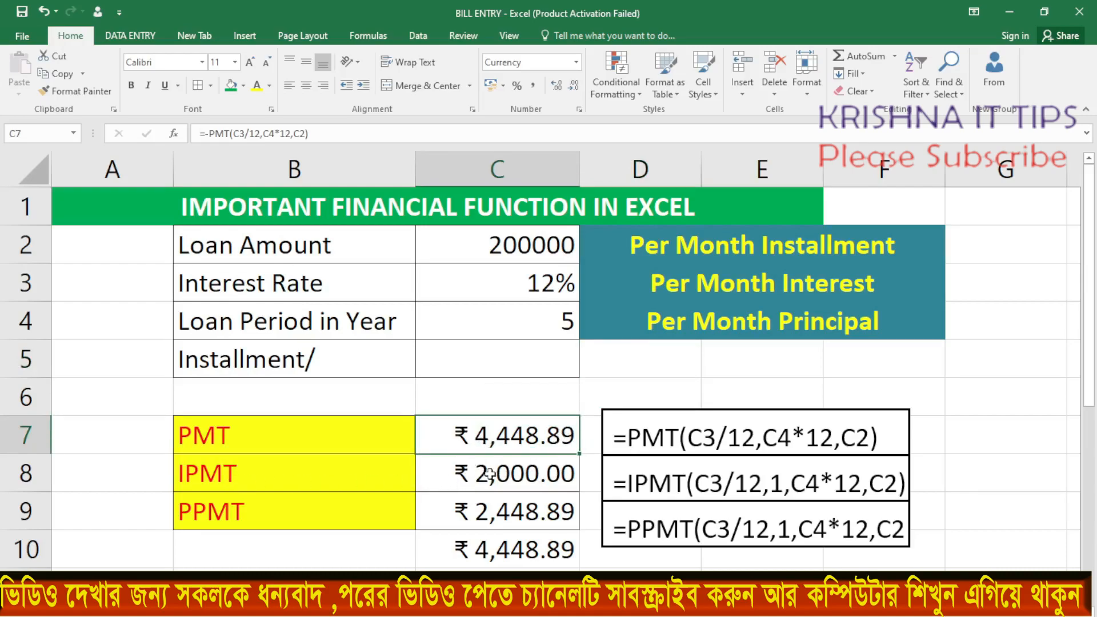
left_click(471, 473)
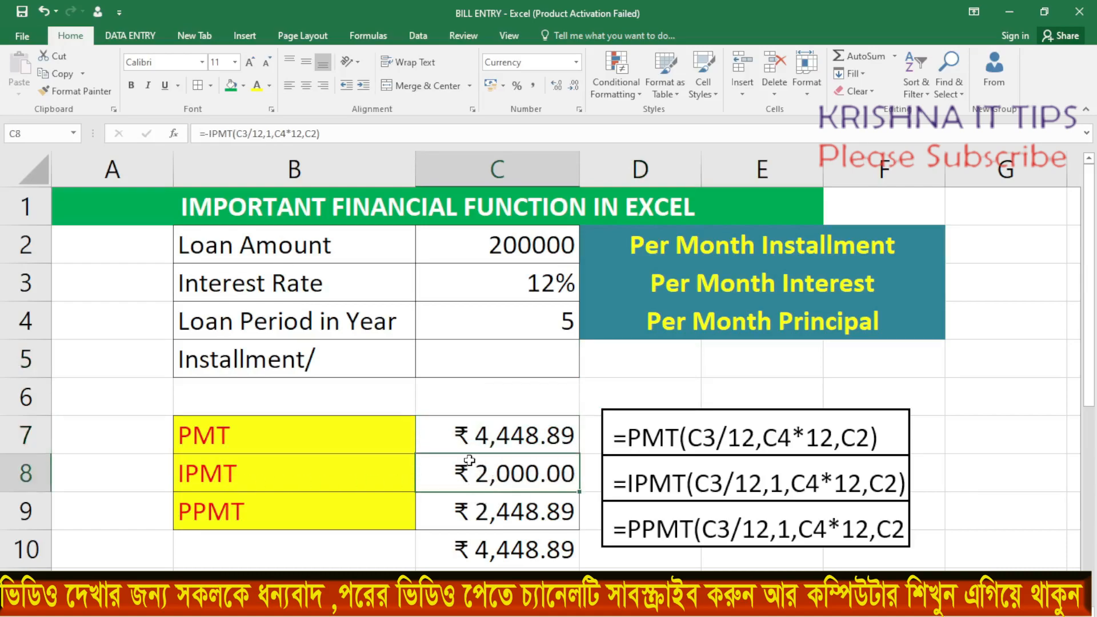
left_click_drag(467, 444, 483, 509)
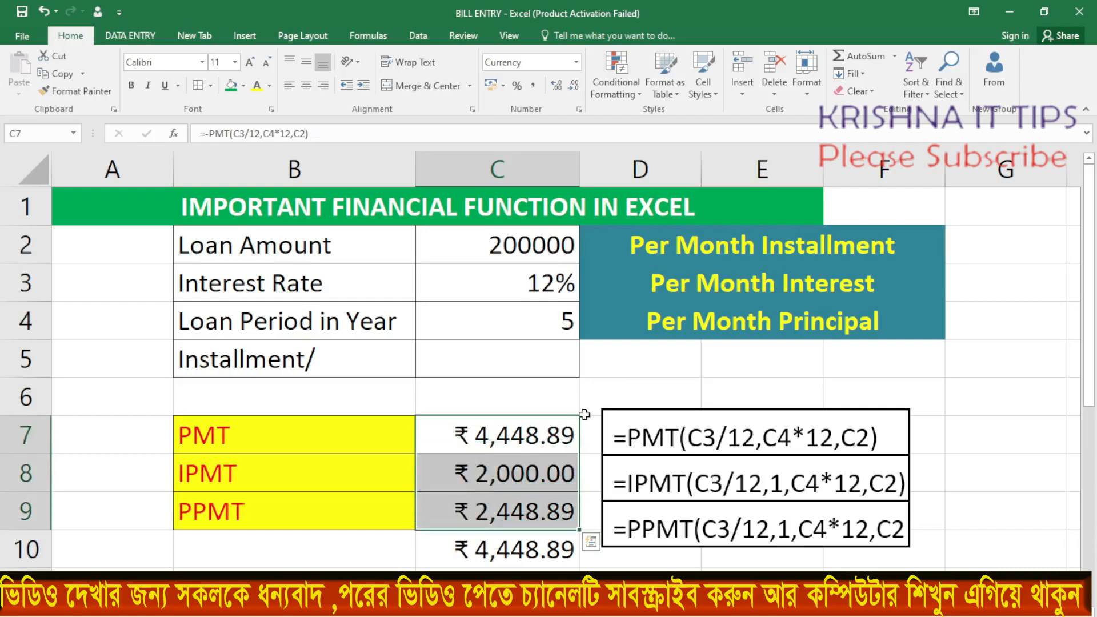
left_click(628, 381)
Set the loan period in C4 to 10 years
left_click(570, 337)
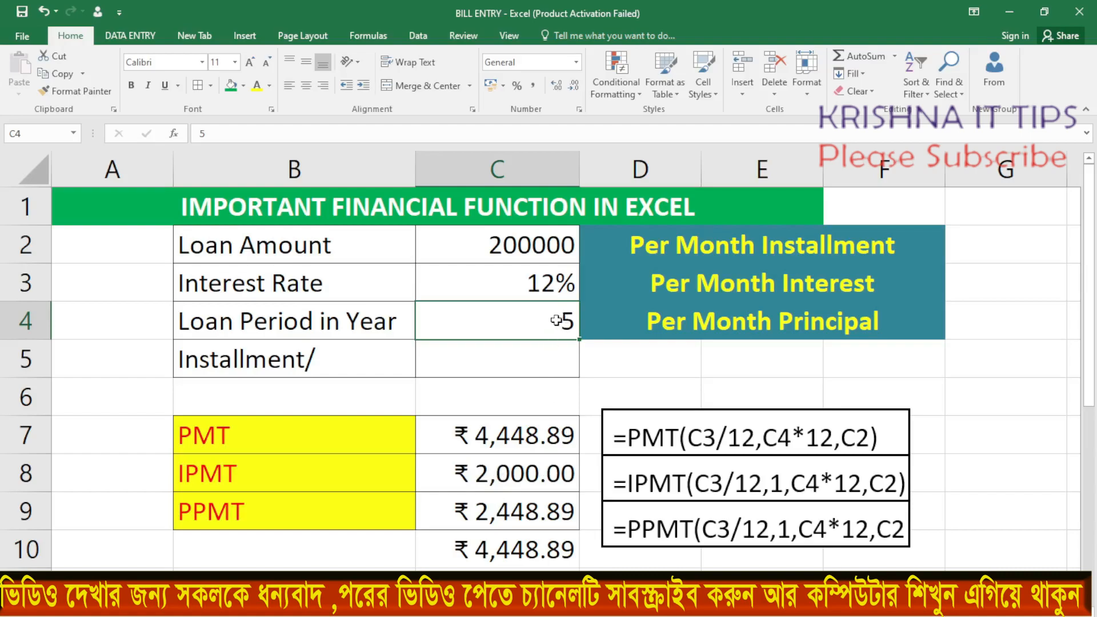
type("10")
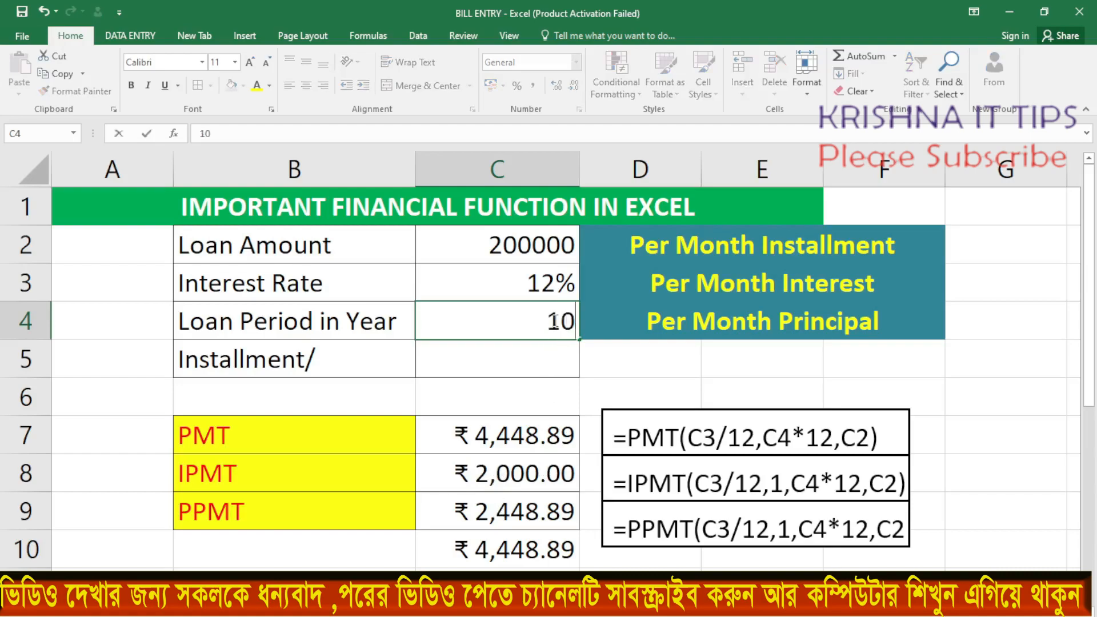
left_click(612, 366)
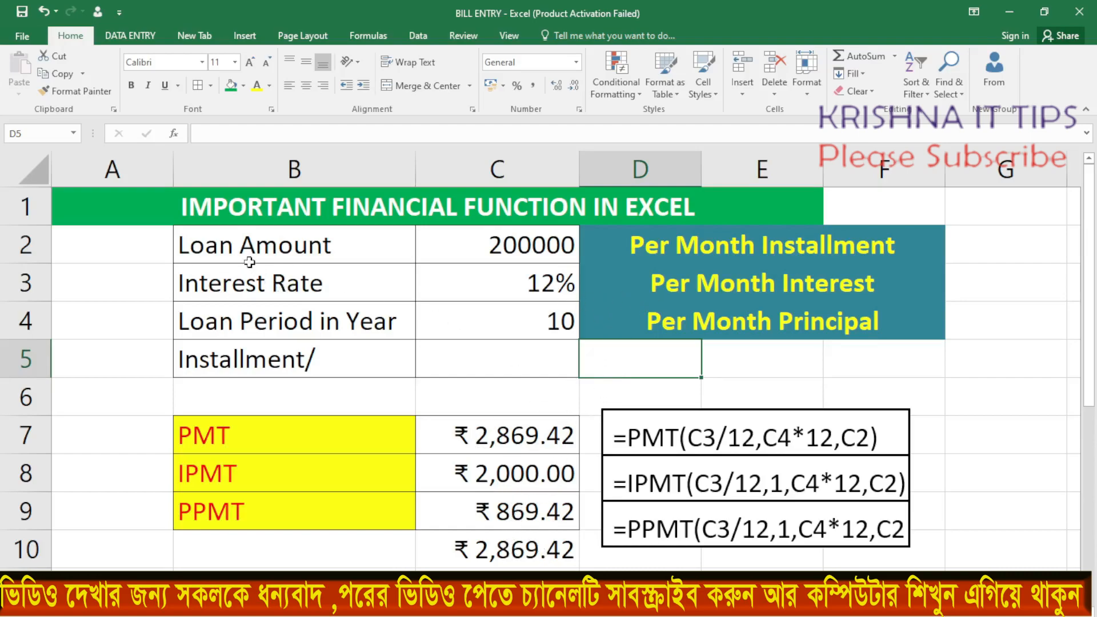
Check the loan amount, interest rate and period in C2:C4 against the recalculated installment, interest and principal in C7:C9
left_click(506, 229)
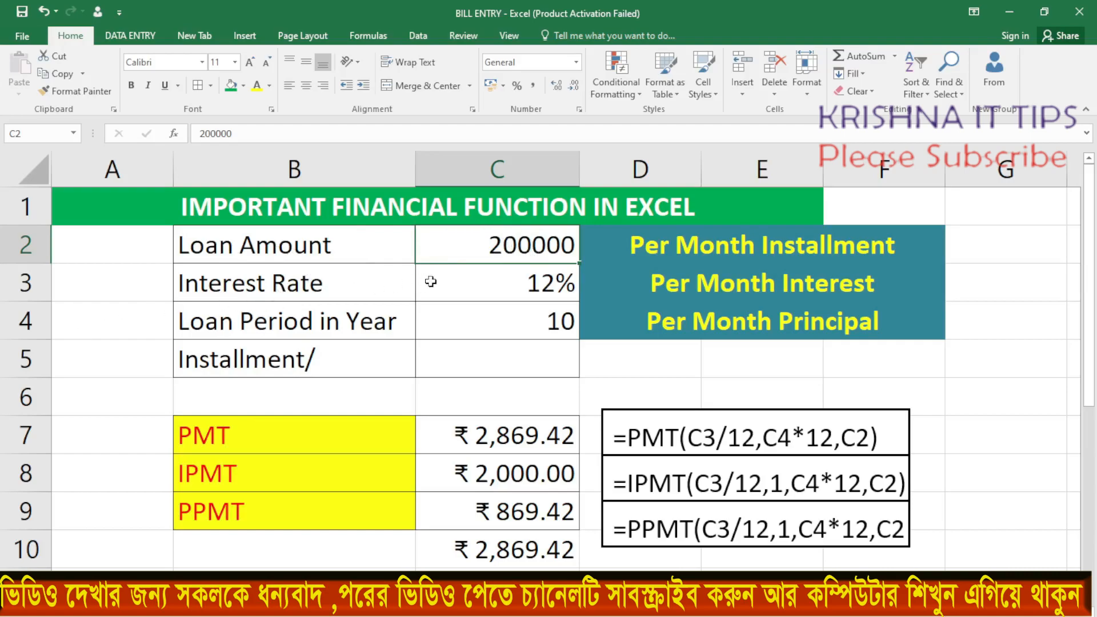
left_click(504, 288)
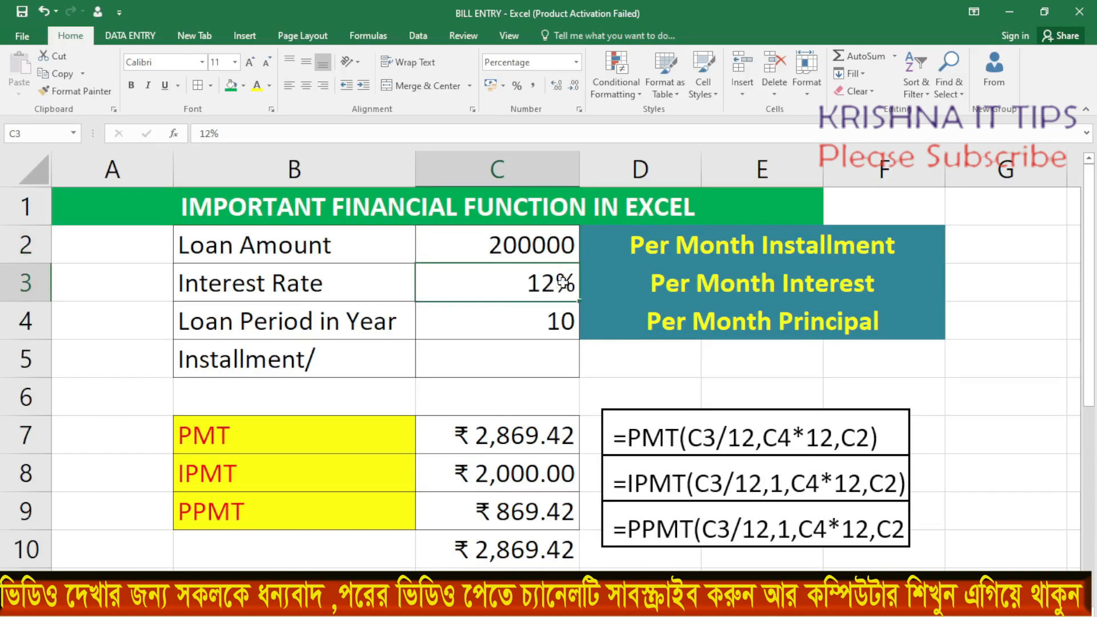
left_click(280, 327)
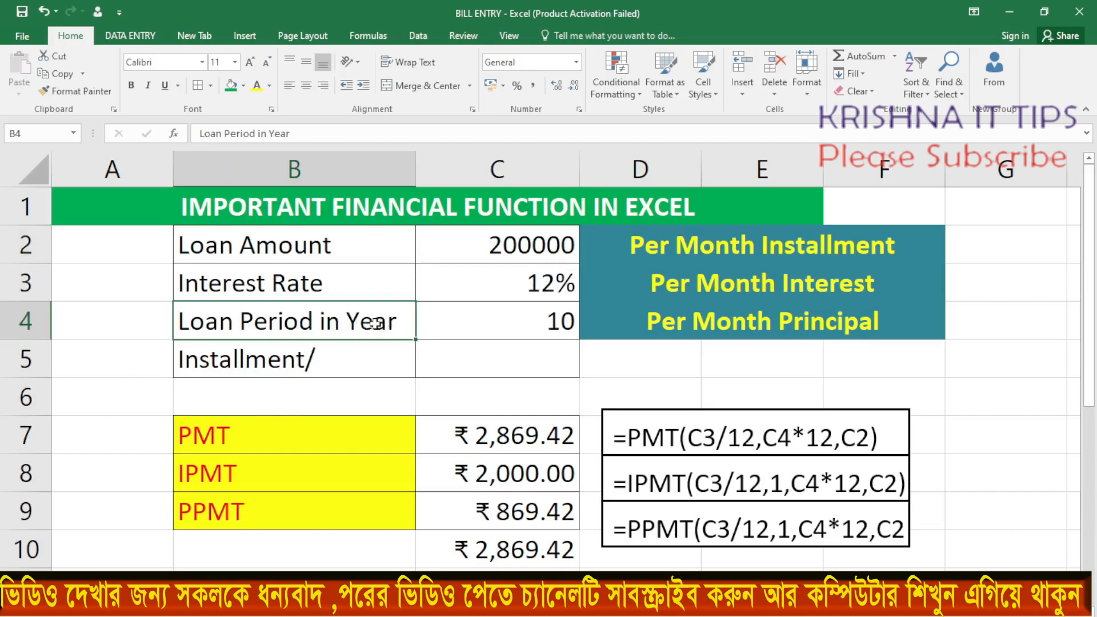
left_click(519, 324)
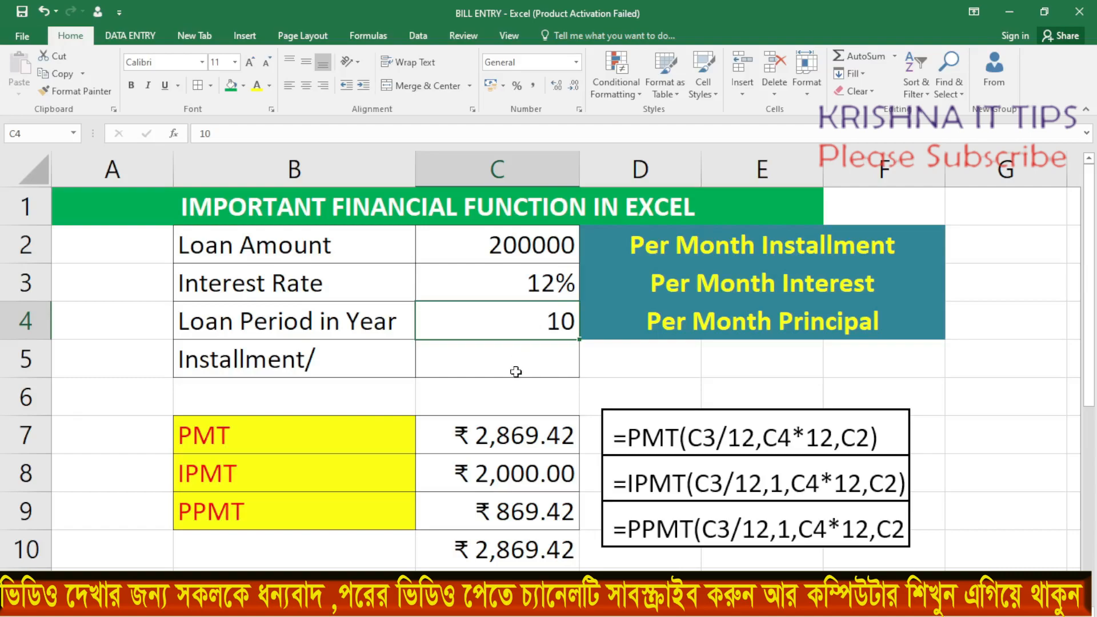
left_click_drag(477, 435, 495, 491)
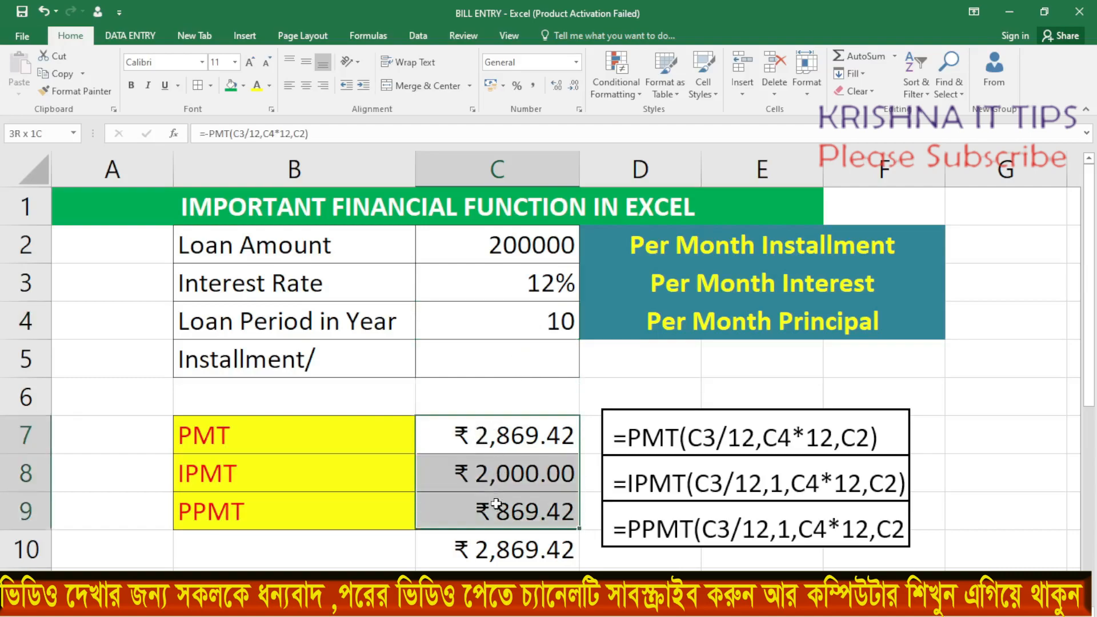
left_click(631, 381)
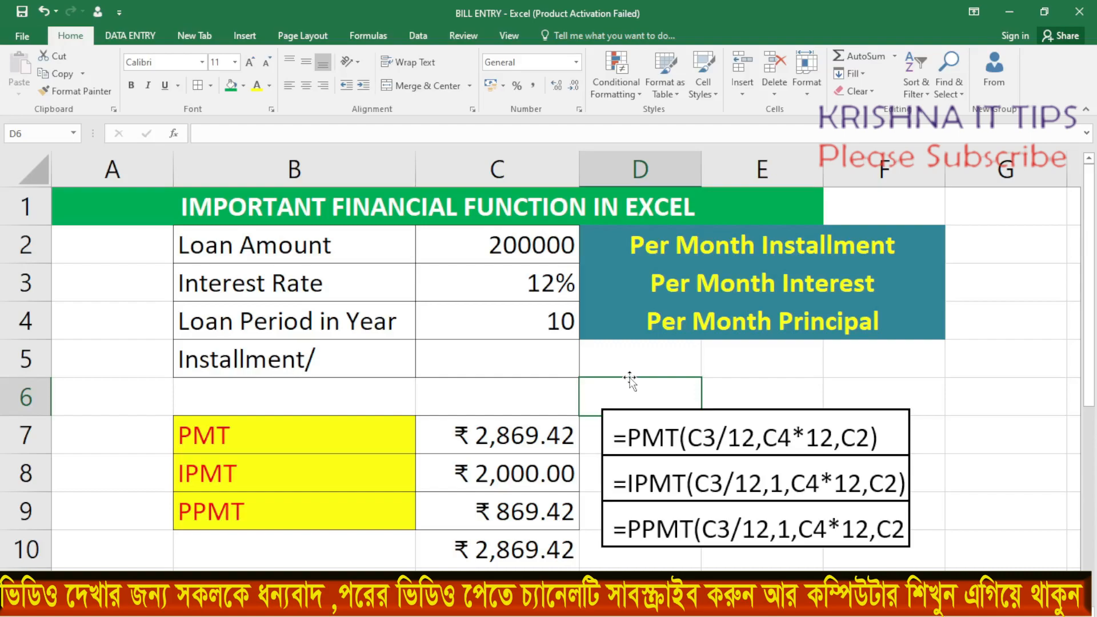